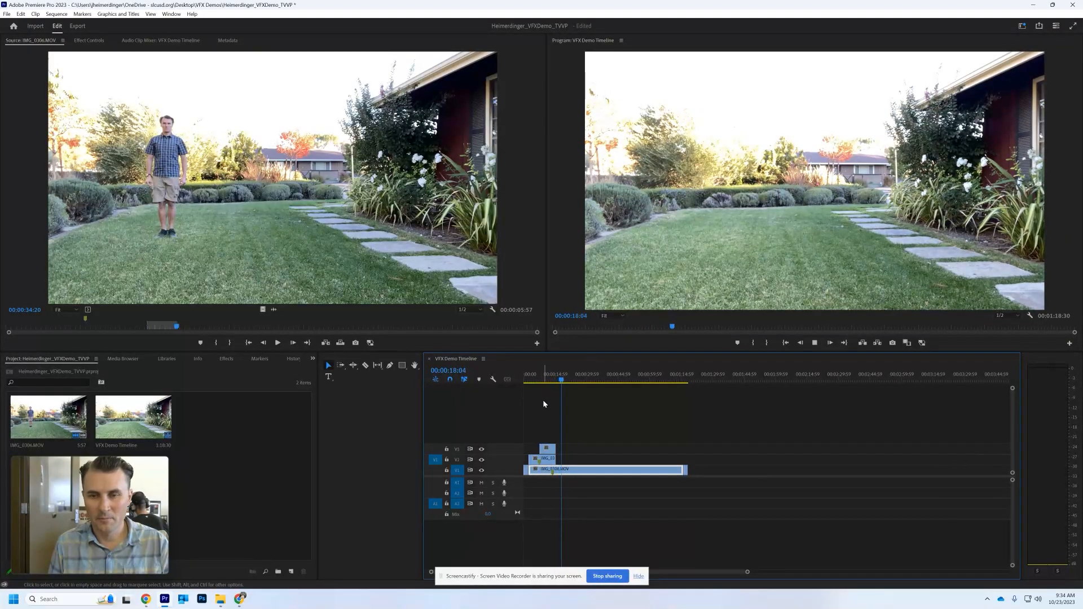
# Step: Stop playback and duplicate the short V2 clip farther along the same track, past the playhead at about 17 seconds
pyautogui.press('space')
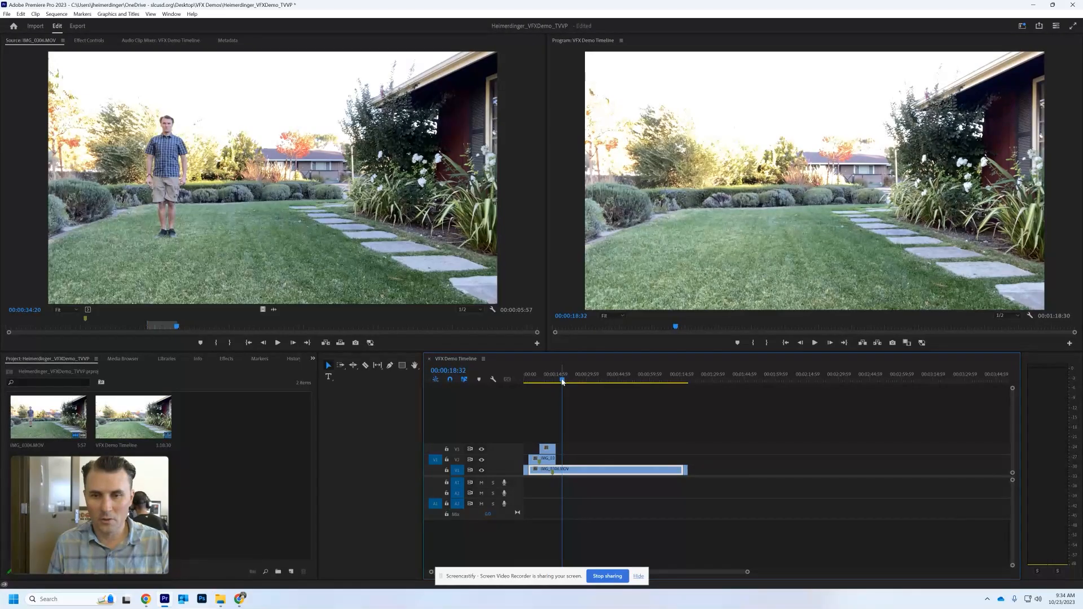
pyautogui.click(560, 381)
pyautogui.moveTo(568, 460); pyautogui.dragTo(533, 463)
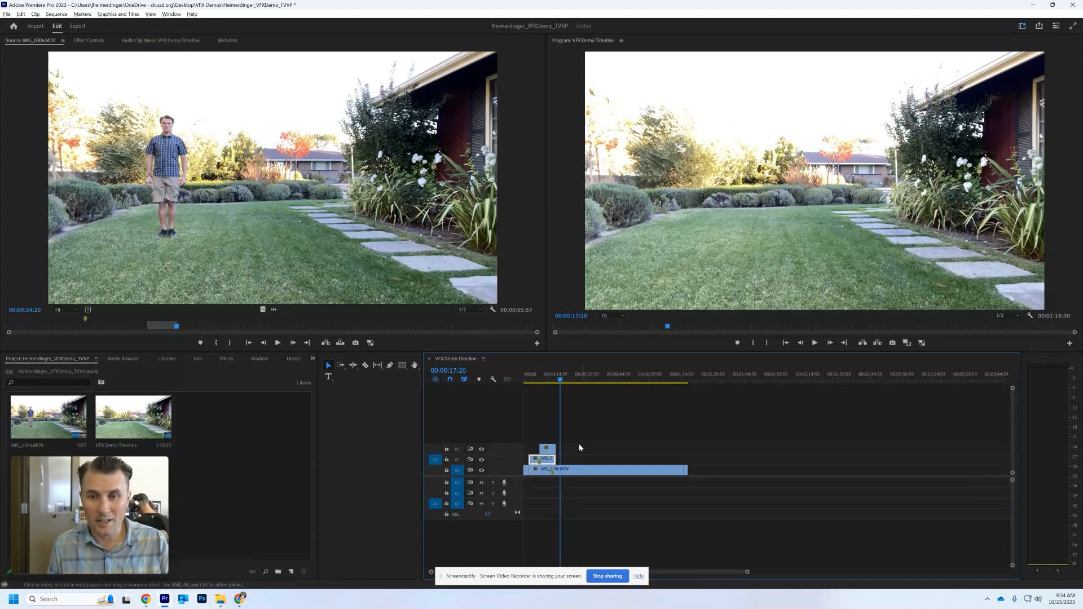
pyautogui.moveTo(548, 460); pyautogui.dragTo(589, 468)
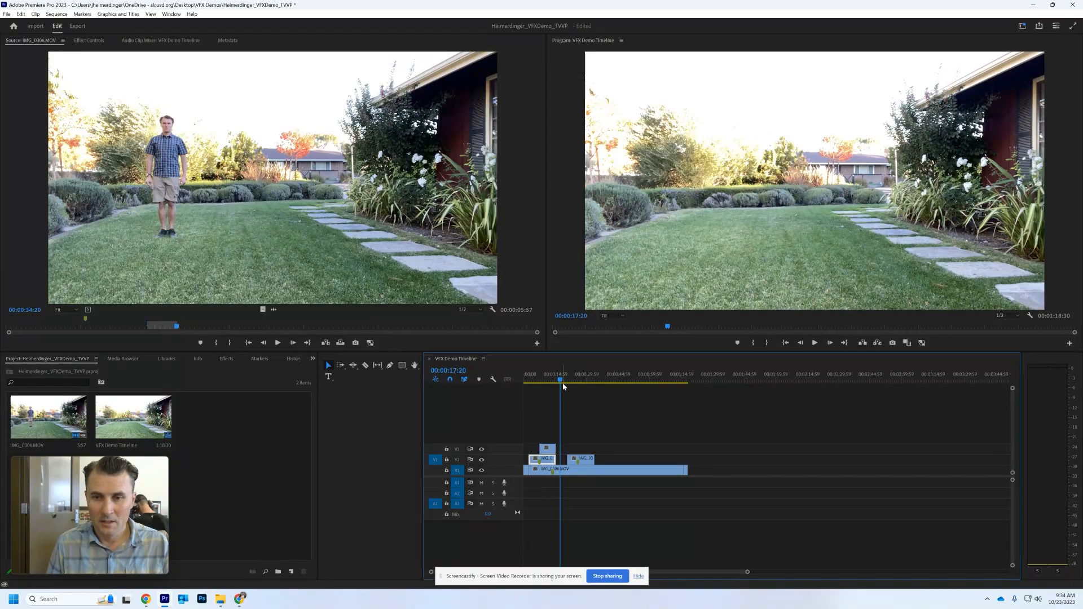
# Step: Play back the duplicated V2 clip from about 00:00:19:45 to 00:00:30:18 to review the man's movements
pyautogui.click(565, 379)
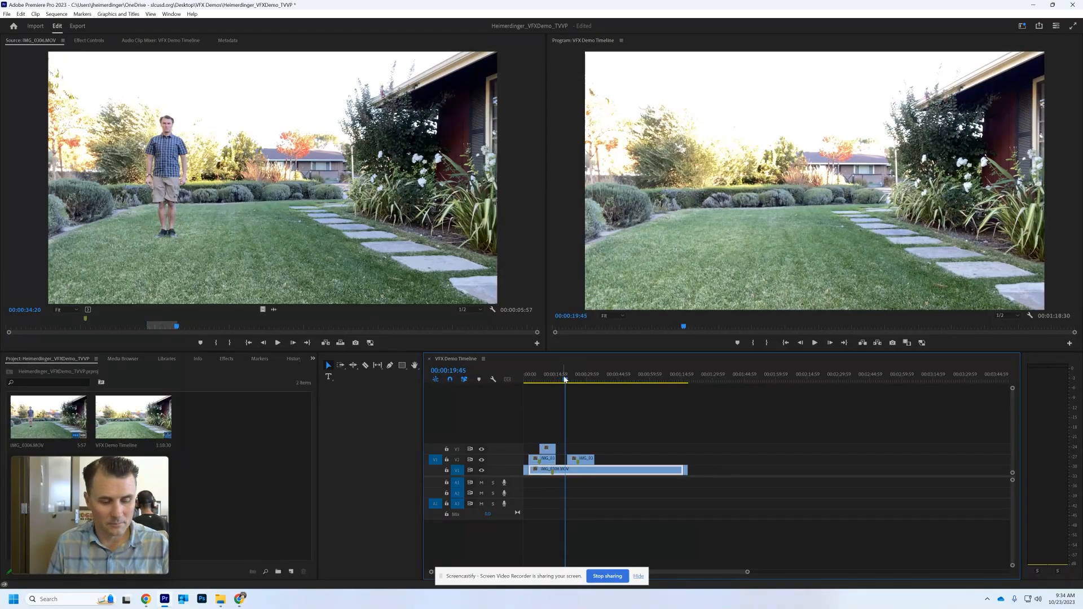
pyautogui.press('space')
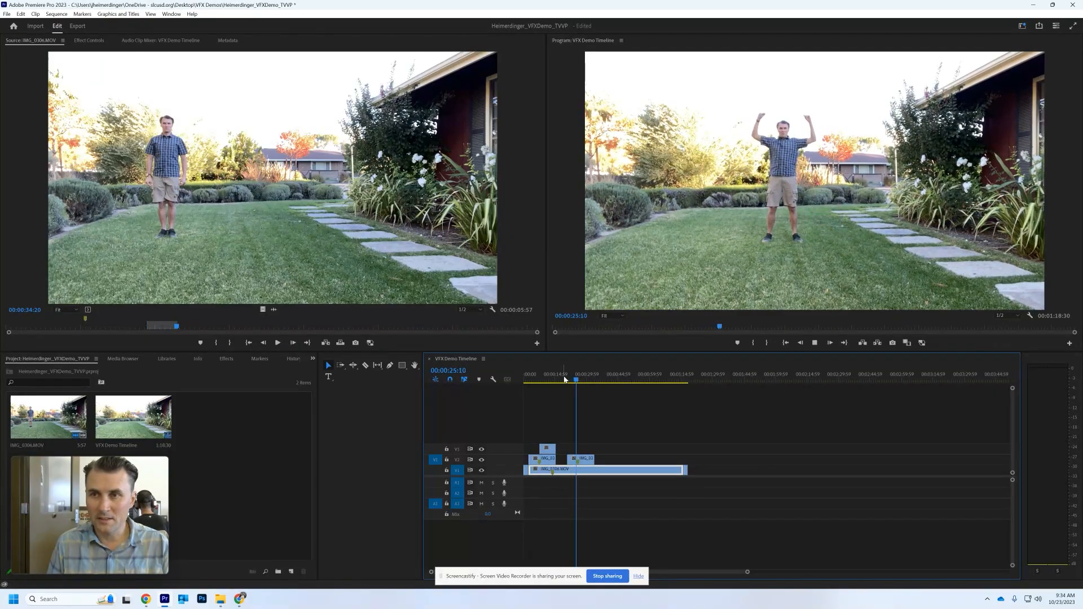
pyautogui.press('space')
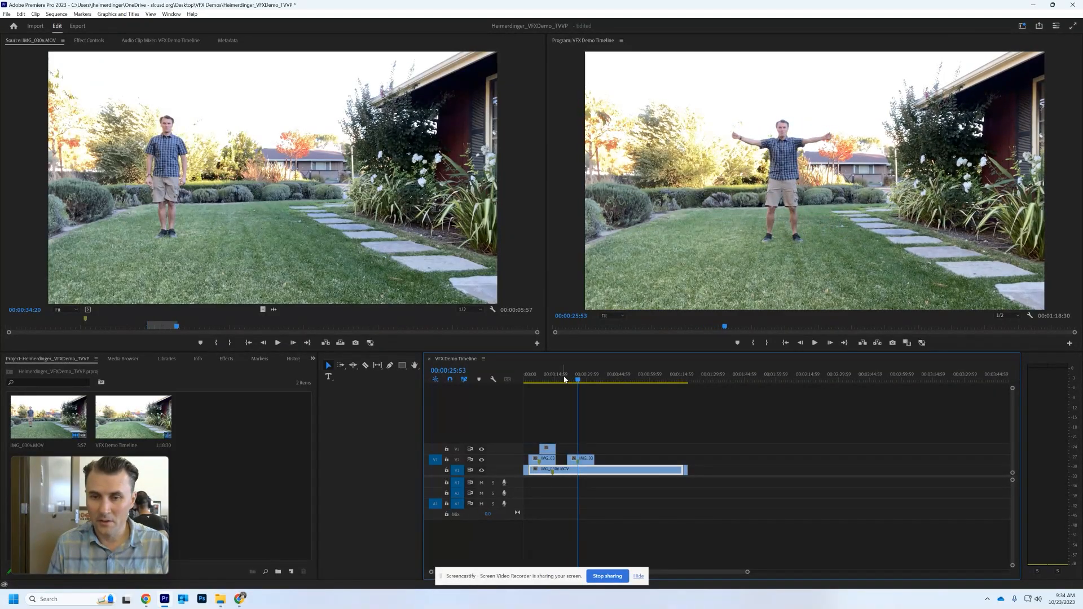
pyautogui.press('space')
pyautogui.press('space')
pyautogui.press('Left')
pyautogui.press('Left')
pyautogui.press('Left')
pyautogui.press('Left')
pyautogui.press('Left')
pyautogui.press('Left')
pyautogui.press('Left')
pyautogui.press('Left')
pyautogui.press('Left')
pyautogui.press('Left')
pyautogui.press('Left')
pyautogui.press('Left')
pyautogui.press('Left')
pyautogui.press('Left')
pyautogui.press('Left')
pyautogui.press('Left')
pyautogui.press('Left')
pyautogui.press('Left')
pyautogui.press('Left')
pyautogui.press('Left')
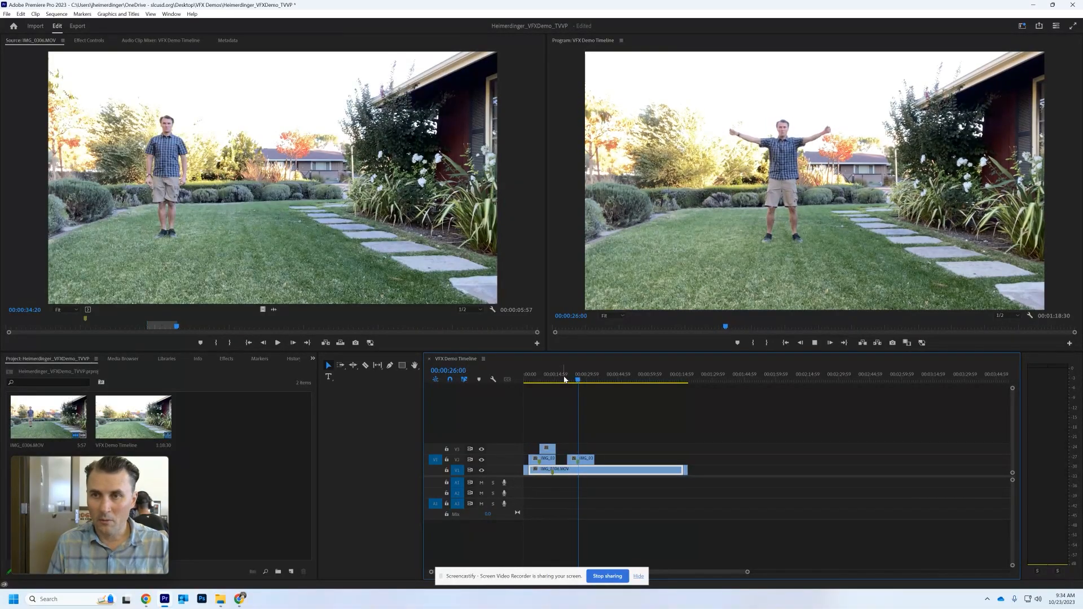
pyautogui.press('space')
pyautogui.press('space')
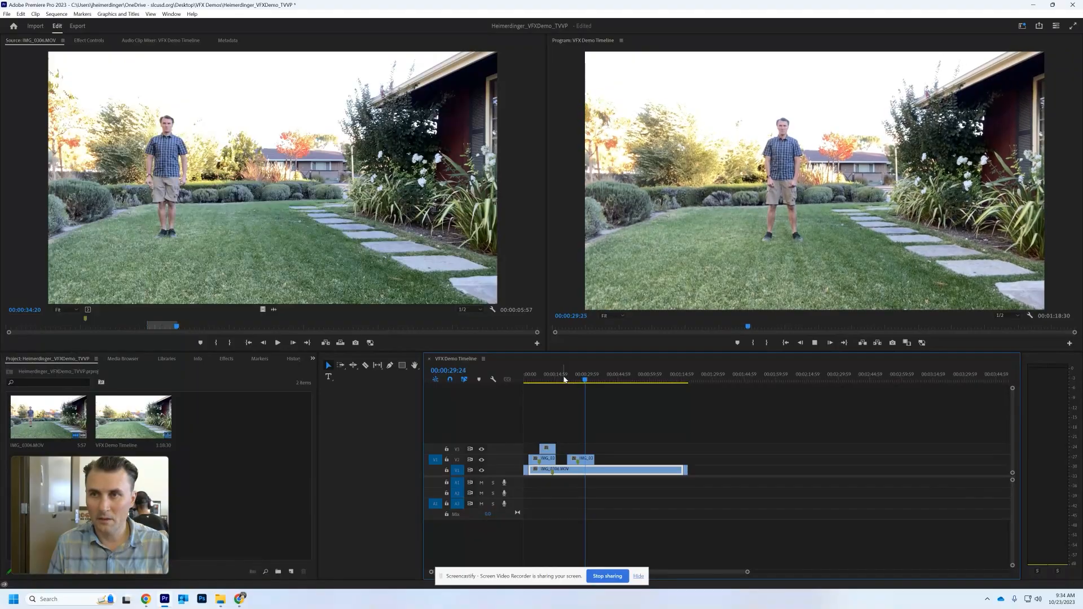
pyautogui.press('space')
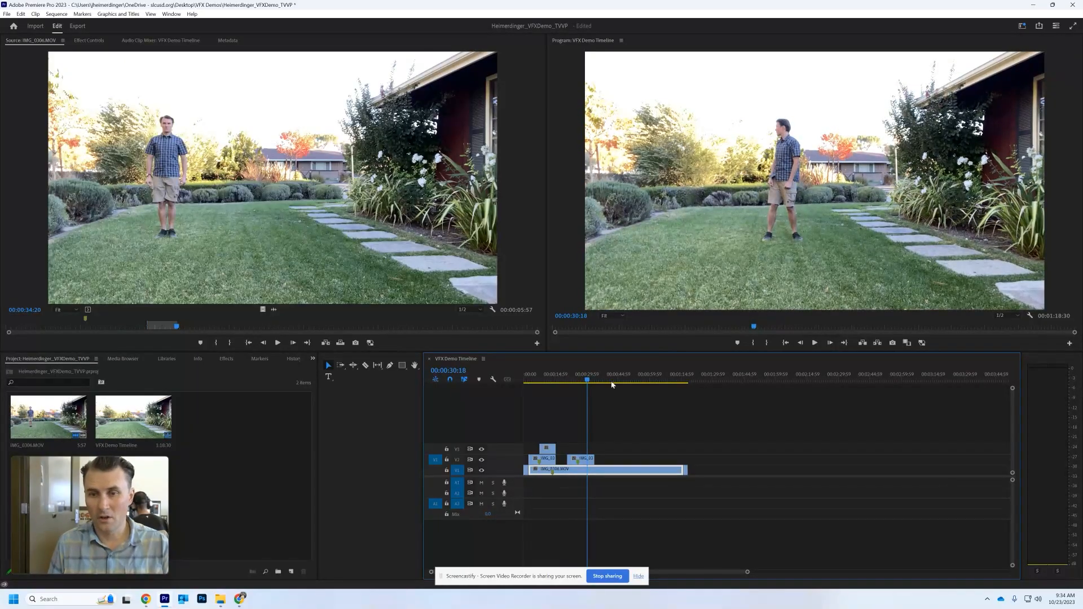
# Step: Duplicate the short V3 clip above the second half of the copied V2 clip and play the overlap to 00:00:27:43
pyautogui.click(547, 379)
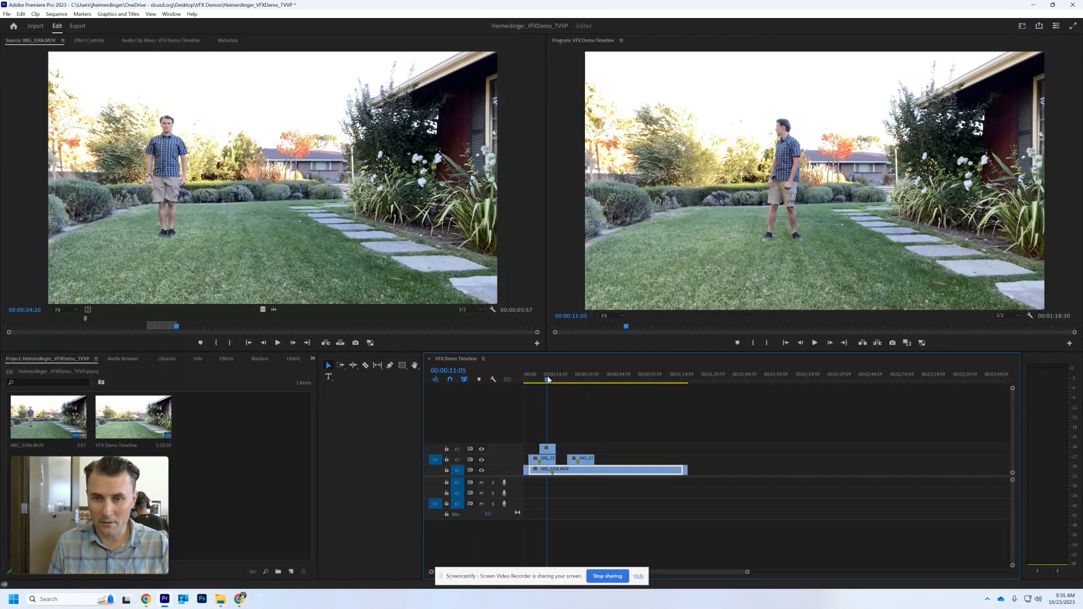
pyautogui.moveTo(547, 380); pyautogui.dragTo(543, 379)
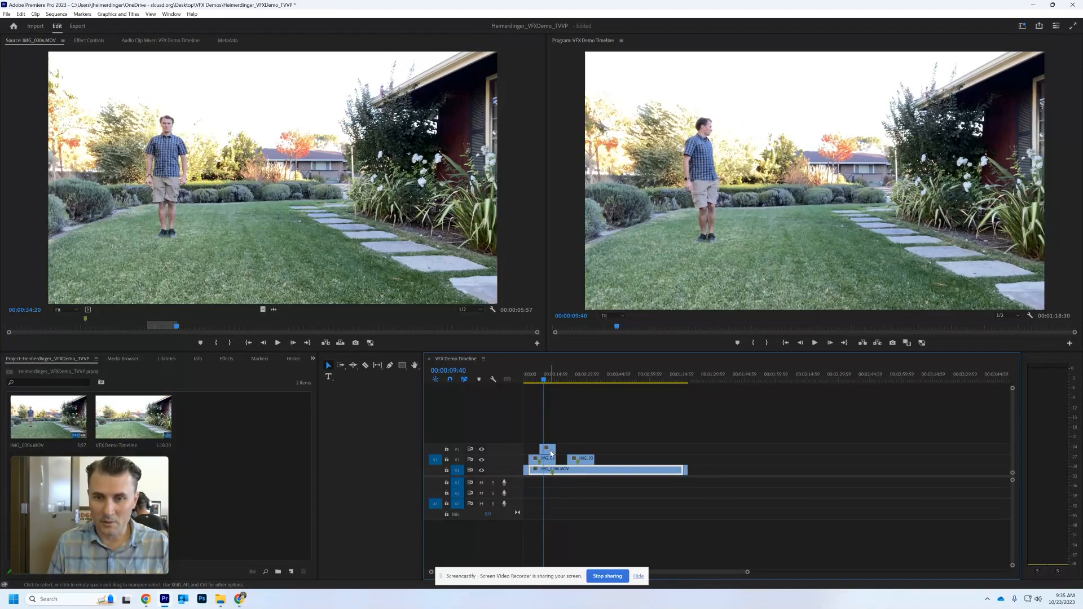
pyautogui.click(551, 451)
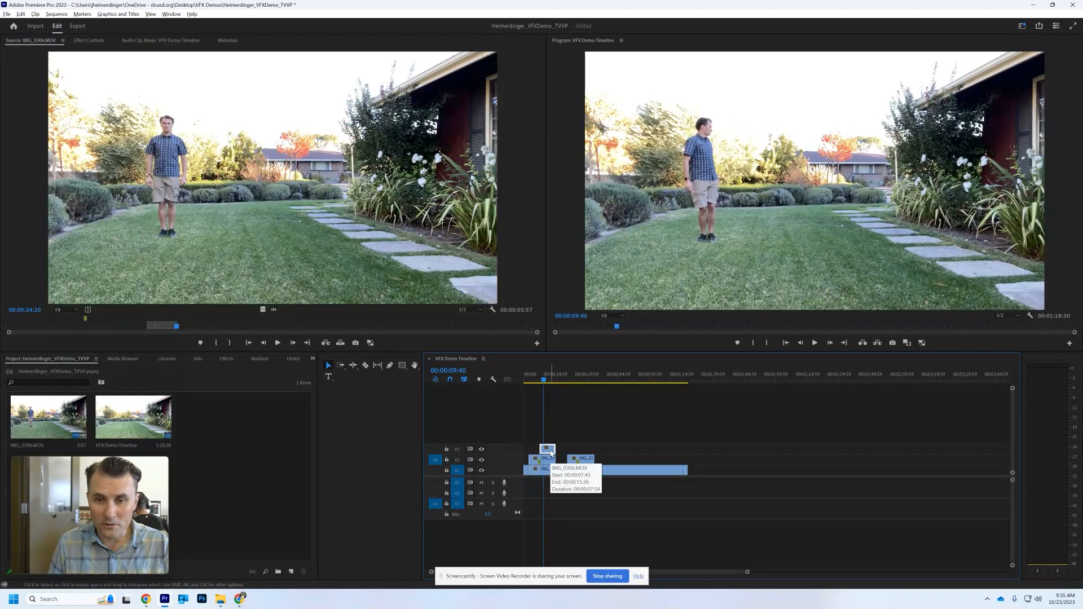
pyautogui.moveTo(551, 453); pyautogui.dragTo(587, 447)
pyautogui.click(574, 379)
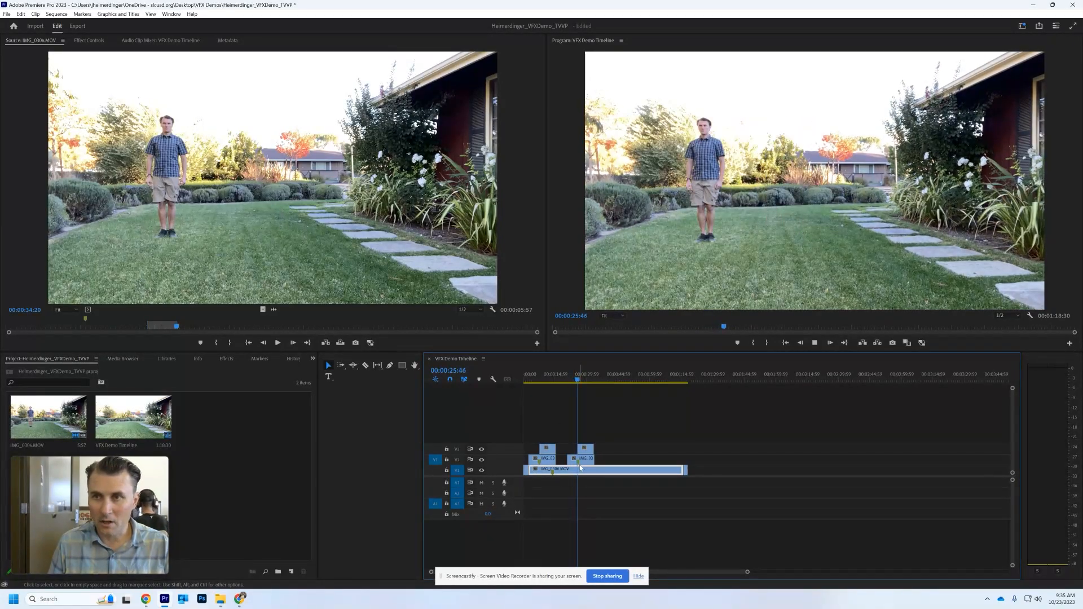
pyautogui.press('space')
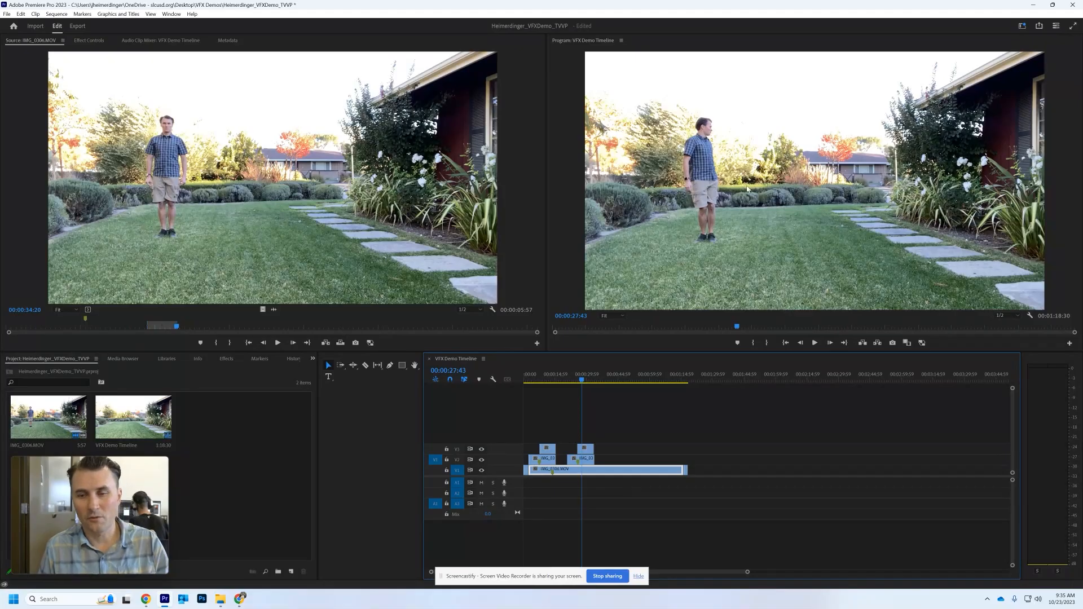
# Step: Select the copied V3 clip and display its effect controls
pyautogui.click(589, 450)
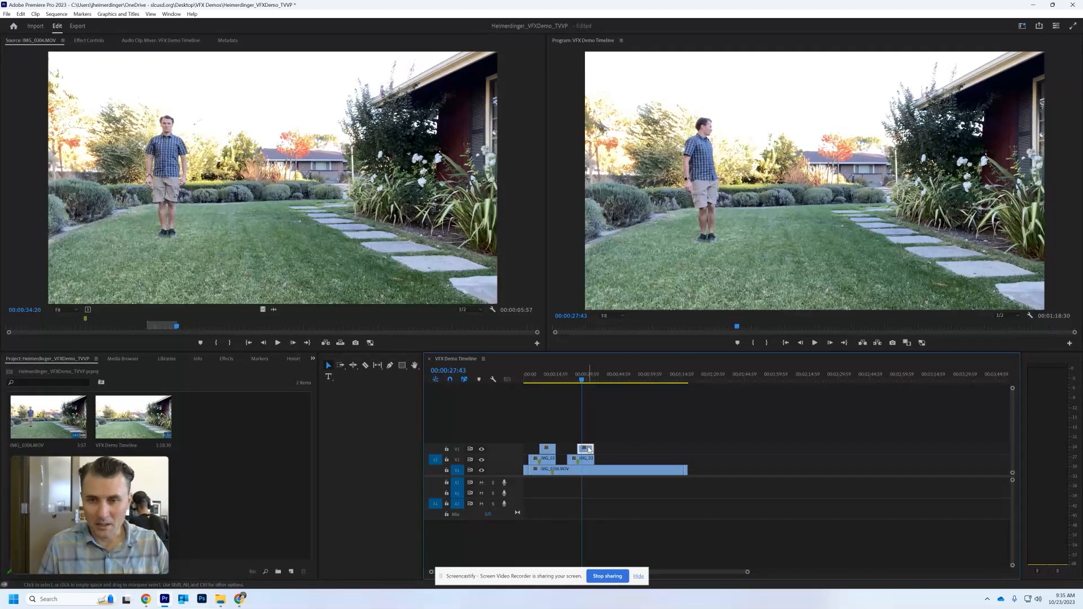
pyautogui.click(89, 41)
pyautogui.click(168, 15)
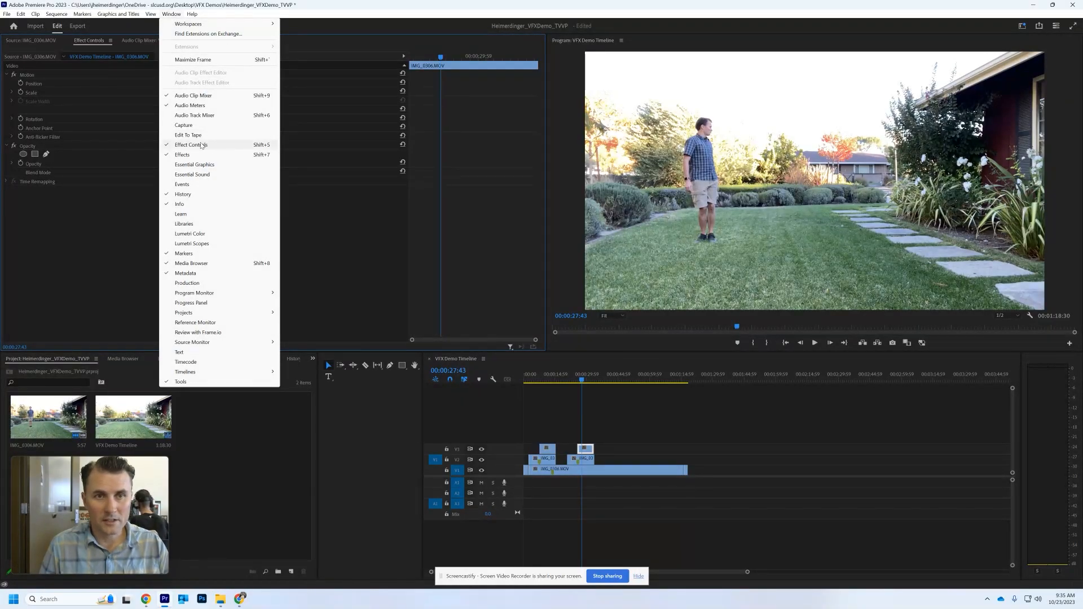
pyautogui.click(86, 228)
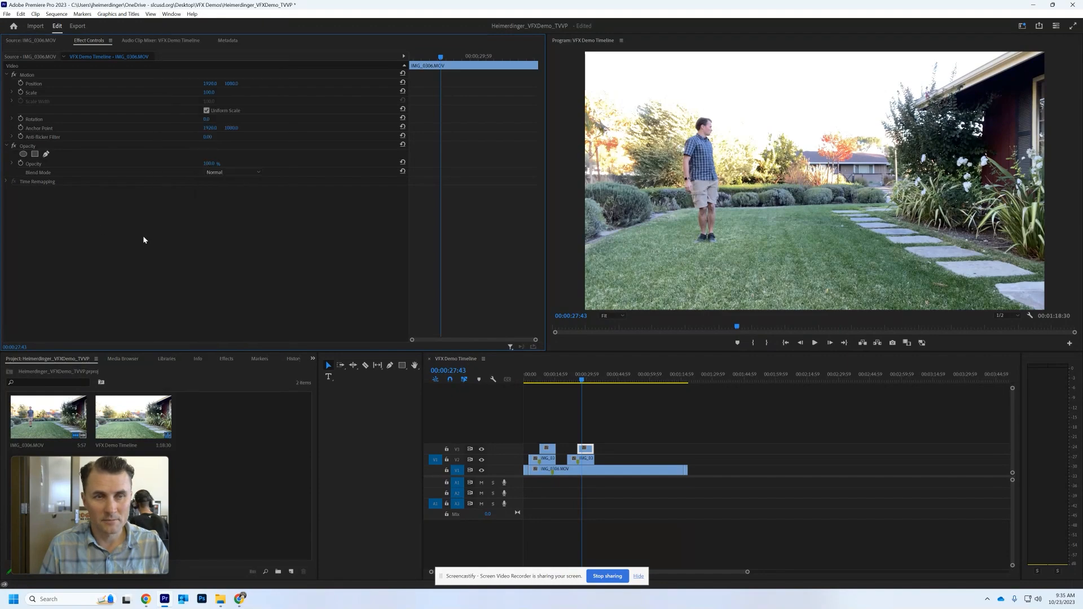
pyautogui.click(587, 450)
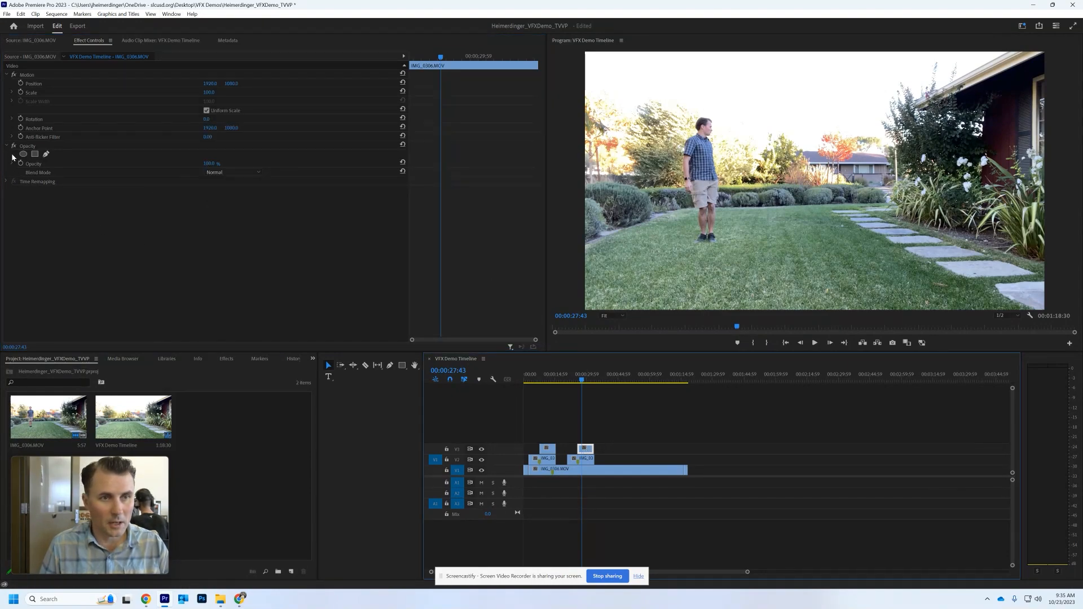
# Step: Add a four-point polygon mask to the copied V3 clip's Opacity and move it over the upper body of its man
pyautogui.click(44, 147)
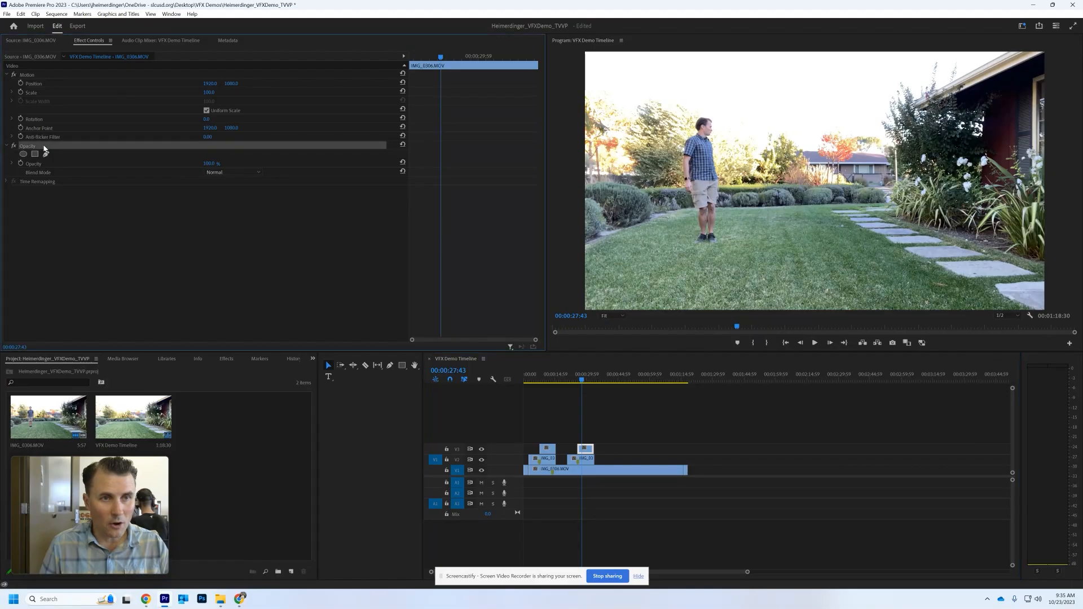
pyautogui.click(11, 164)
pyautogui.click(11, 163)
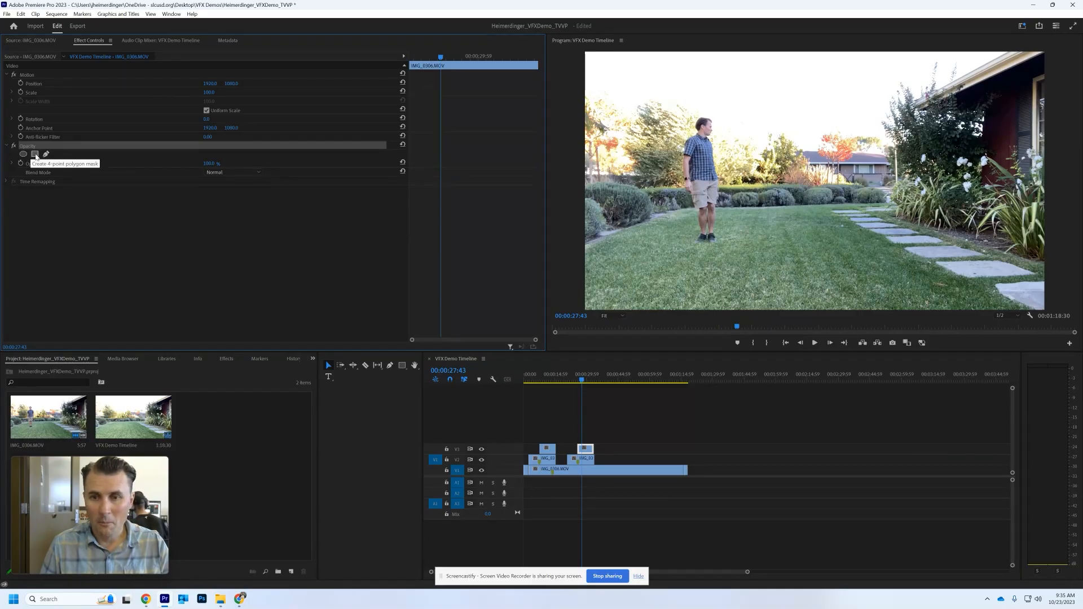
pyautogui.click(35, 155)
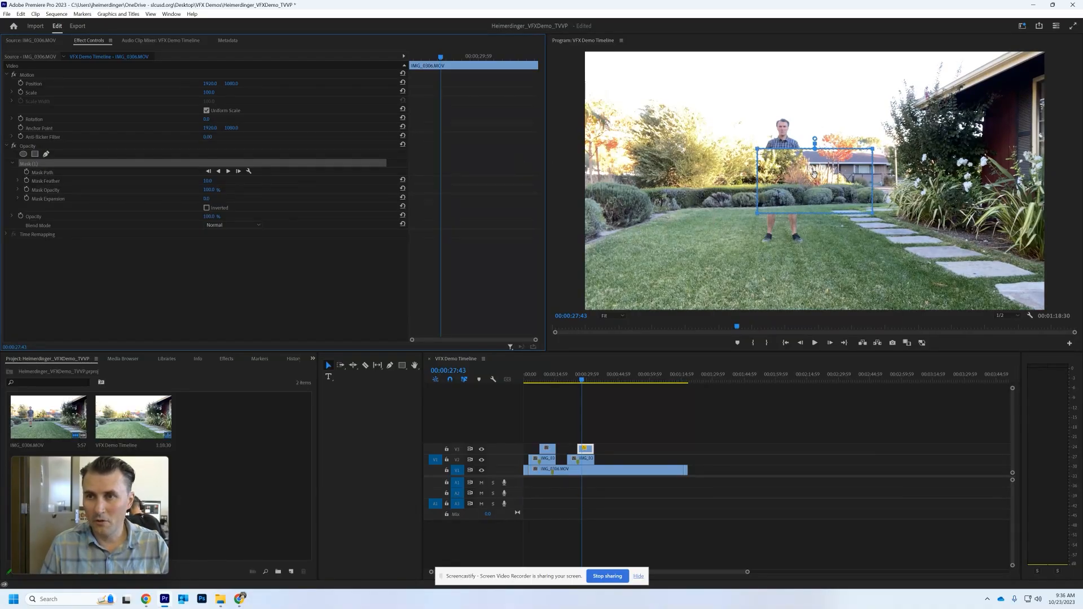
pyautogui.moveTo(816, 171); pyautogui.dragTo(685, 132)
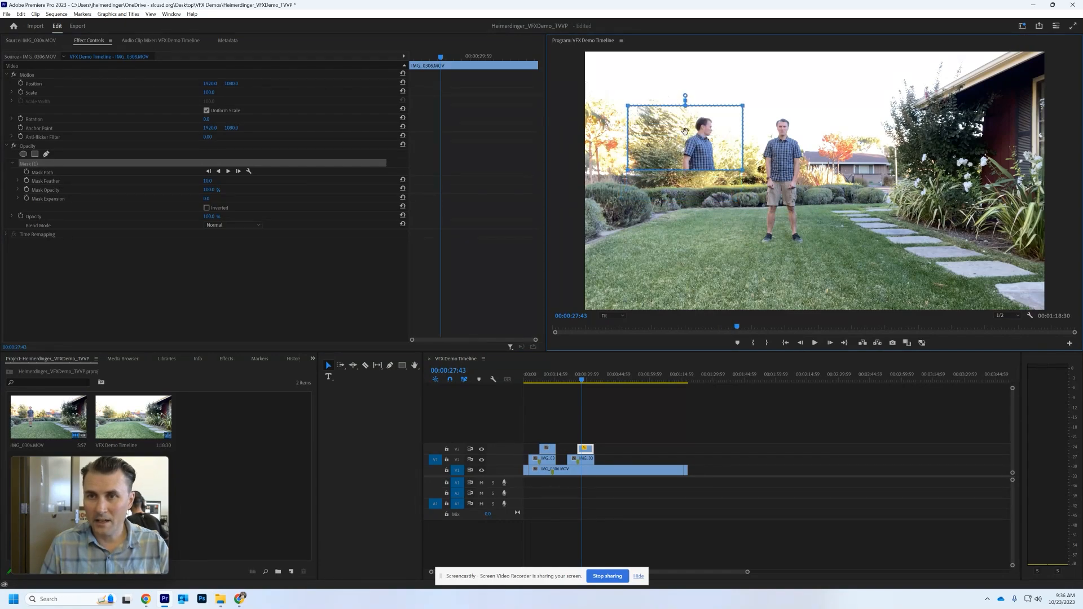
# Step: Hide tracks V2 and V1 and extend the mask's two lower corners below the man's feet
pyautogui.click(481, 460)
pyautogui.click(482, 470)
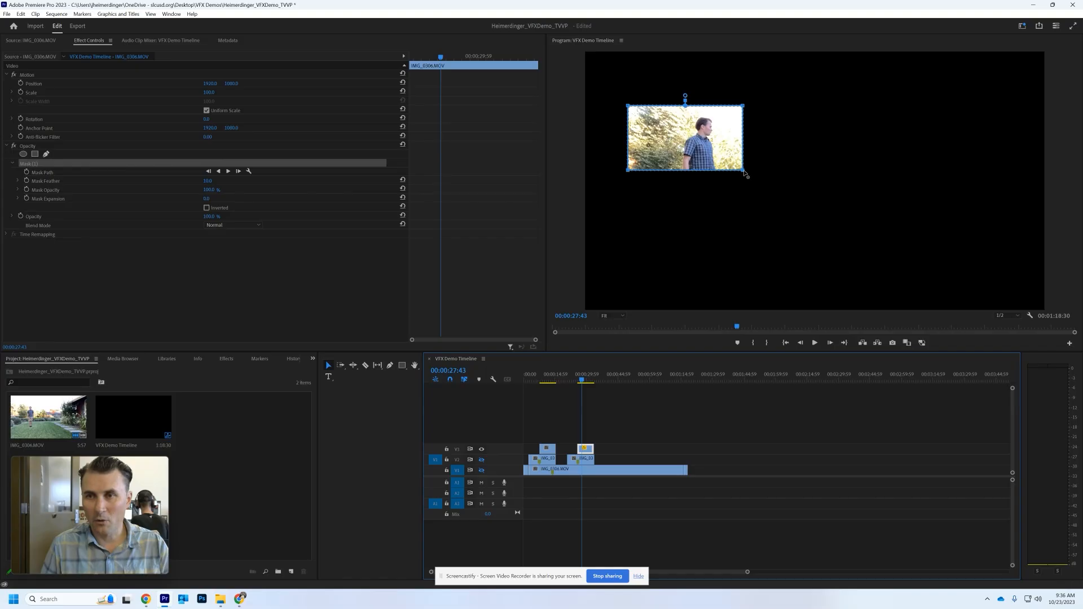
pyautogui.moveTo(744, 171); pyautogui.dragTo(734, 275)
pyautogui.moveTo(633, 176); pyautogui.dragTo(680, 262)
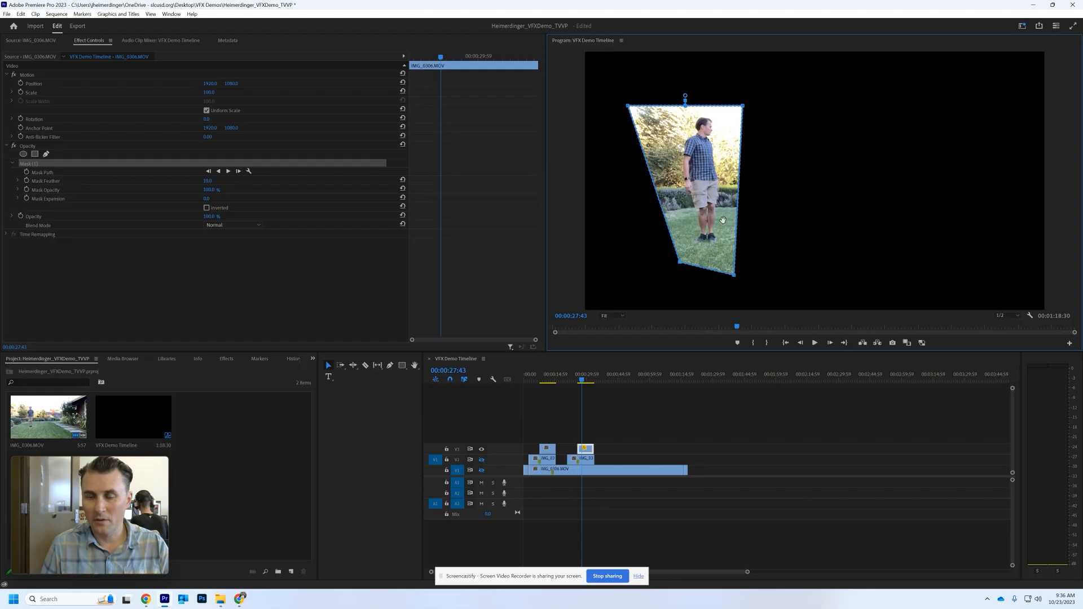
# Step: At 00:00:26:12, reshape the mask's upper right corner with an added point so it encloses the man's outstretched arm
pyautogui.moveTo(584, 382)
pyautogui.mouseDown()
pyautogui.moveTo(595, 380)
pyautogui.moveTo(579, 382)
pyautogui.mouseUp()
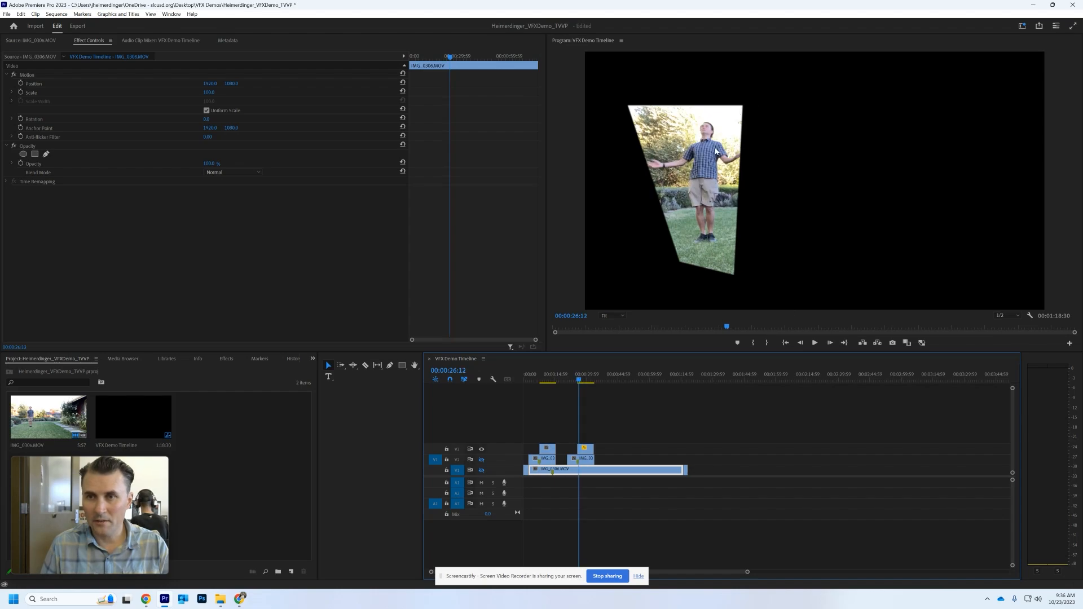
pyautogui.click(590, 450)
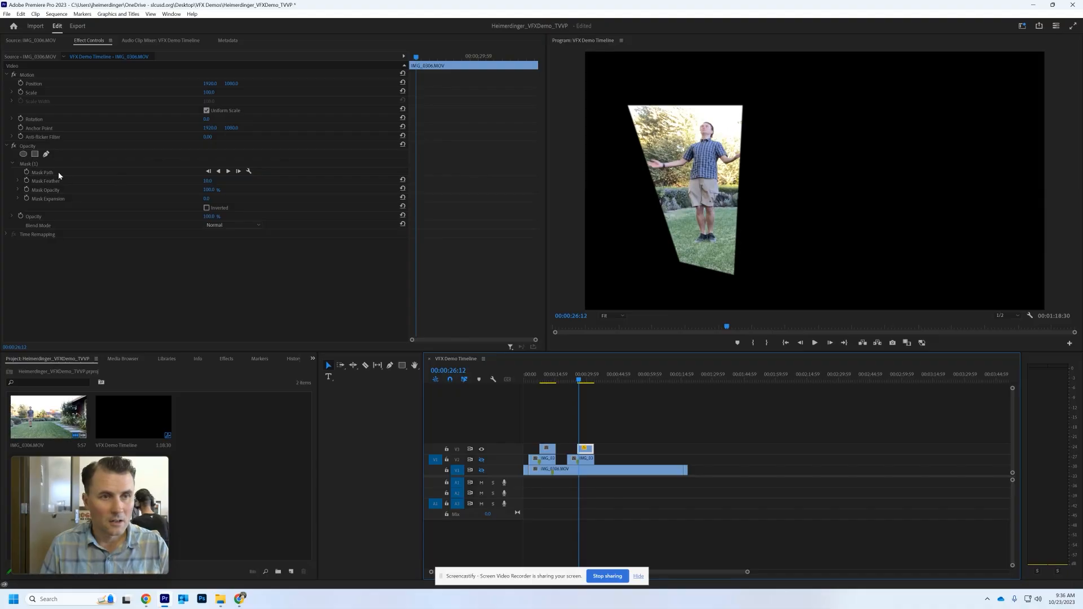
pyautogui.click(45, 165)
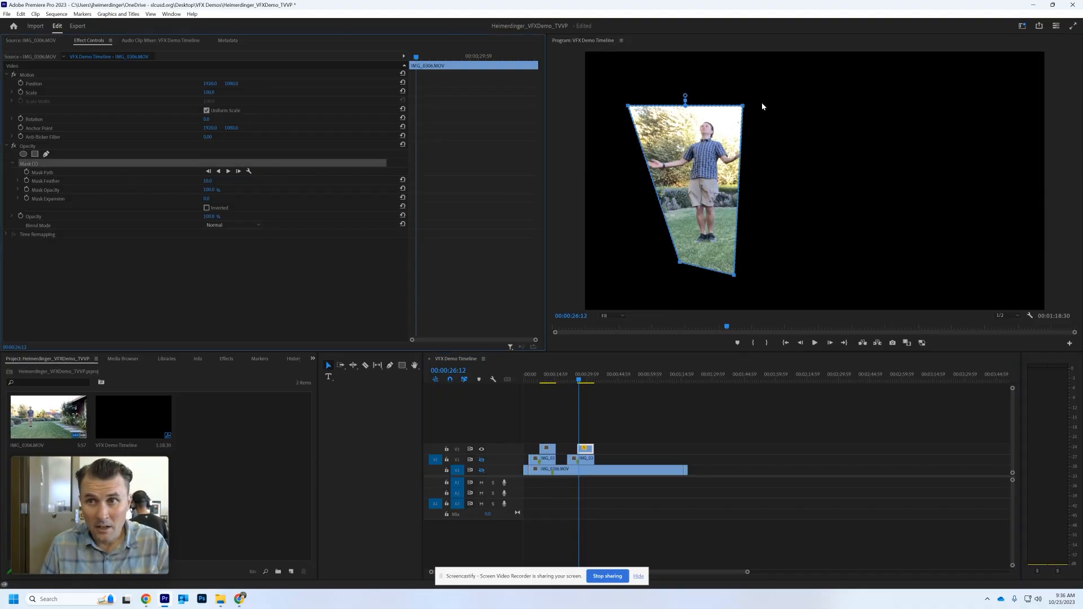
pyautogui.moveTo(744, 107); pyautogui.dragTo(754, 110)
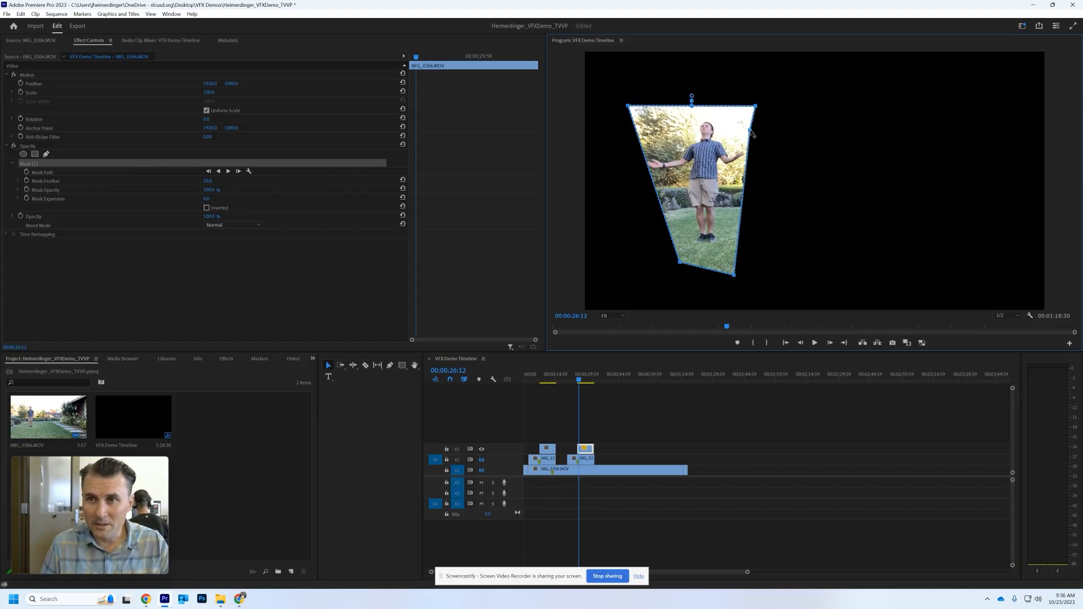
pyautogui.click(755, 133)
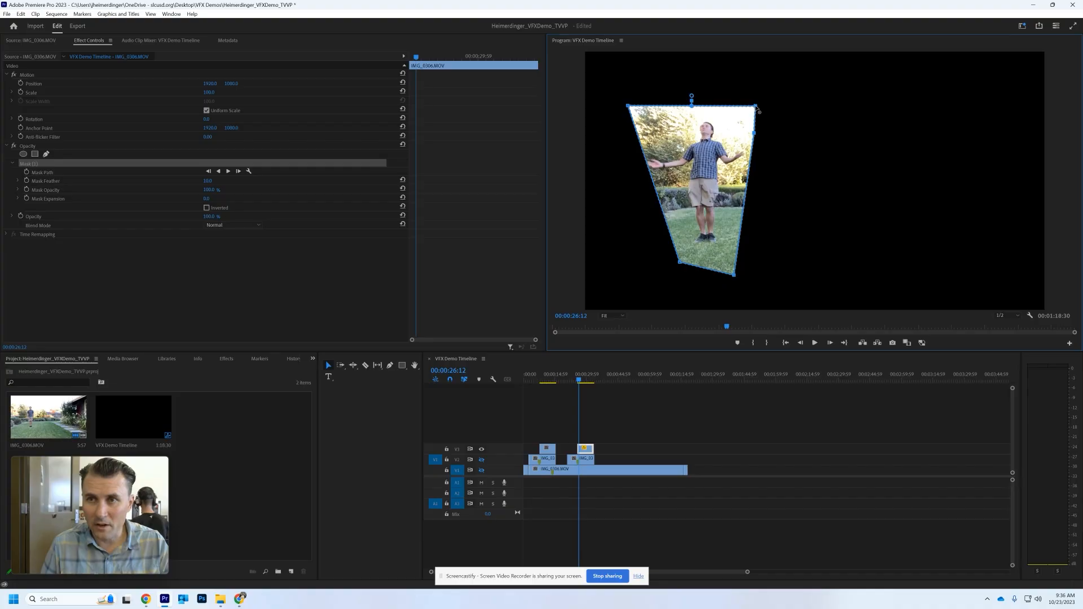
pyautogui.moveTo(757, 107); pyautogui.dragTo(753, 137)
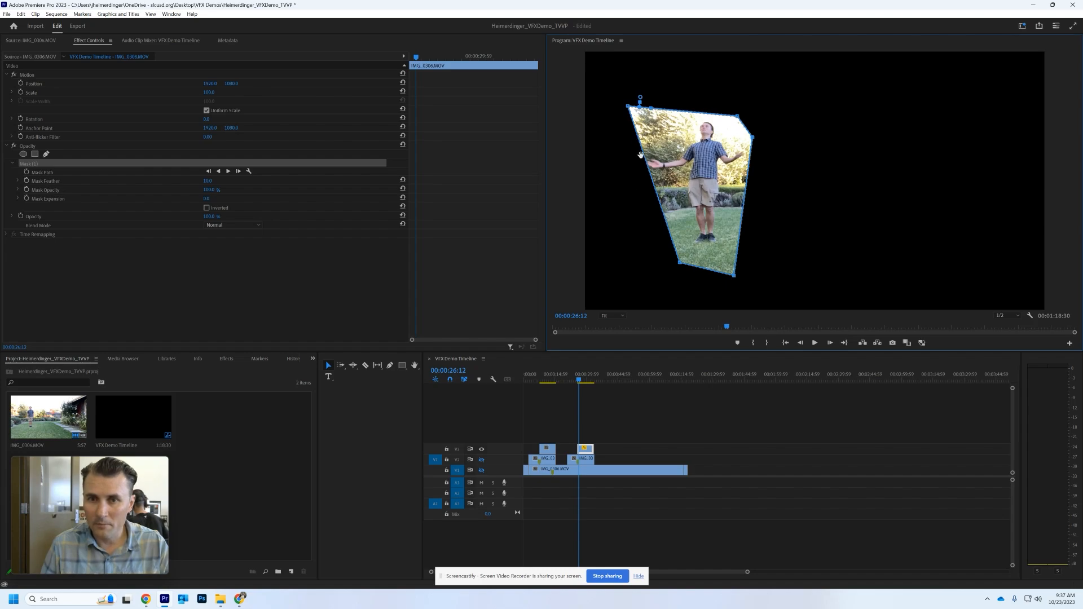
# Step: Use the Pen tool to add points on the mask's left edge and pull it outward around the man's other hand
pyautogui.click(389, 367)
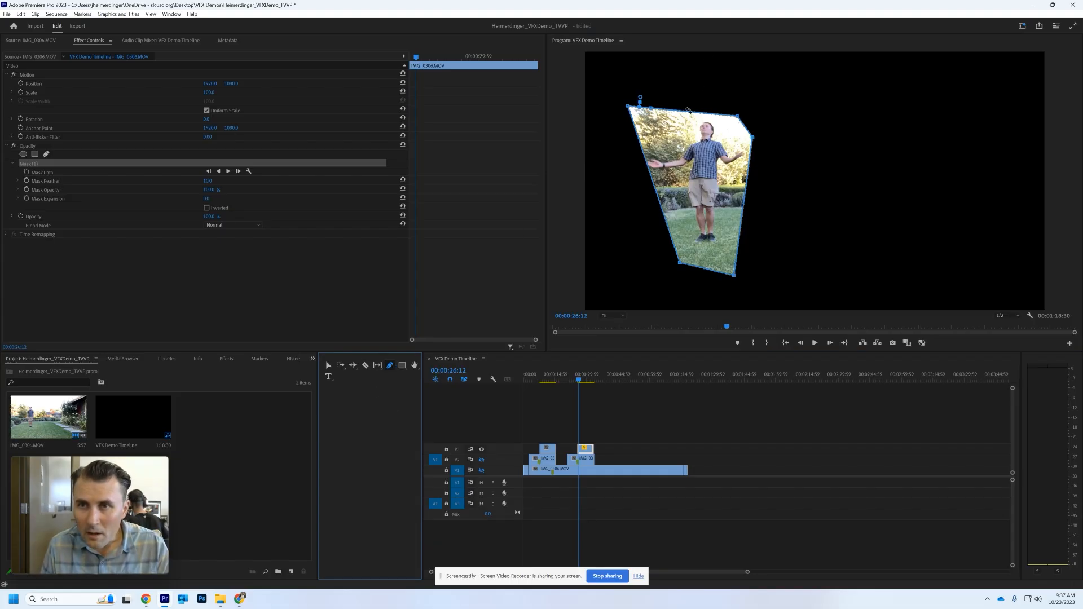
pyautogui.click(644, 155)
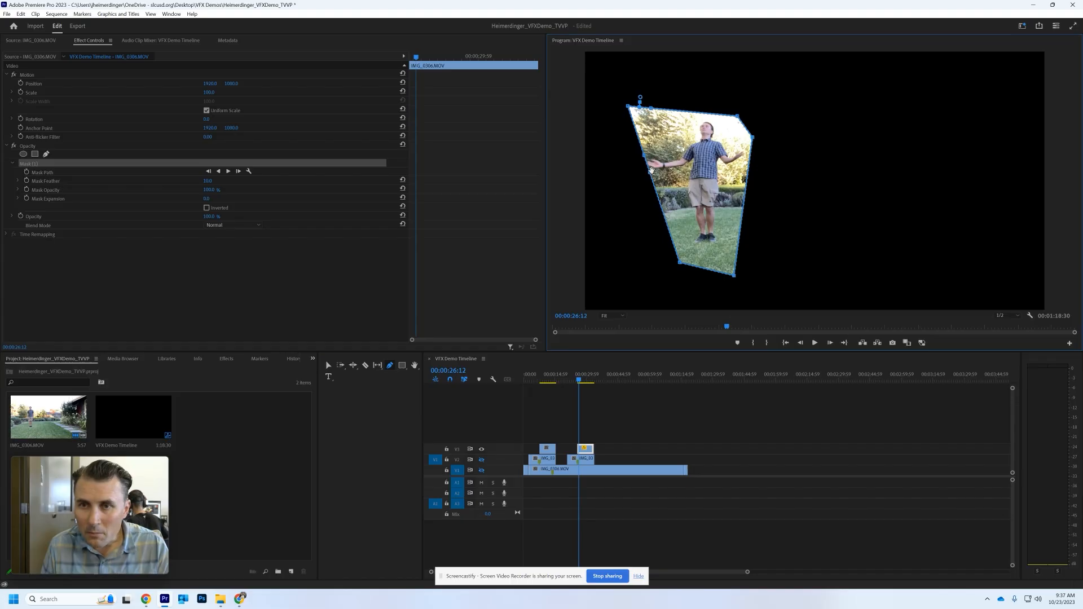
pyautogui.moveTo(650, 172); pyautogui.dragTo(632, 150)
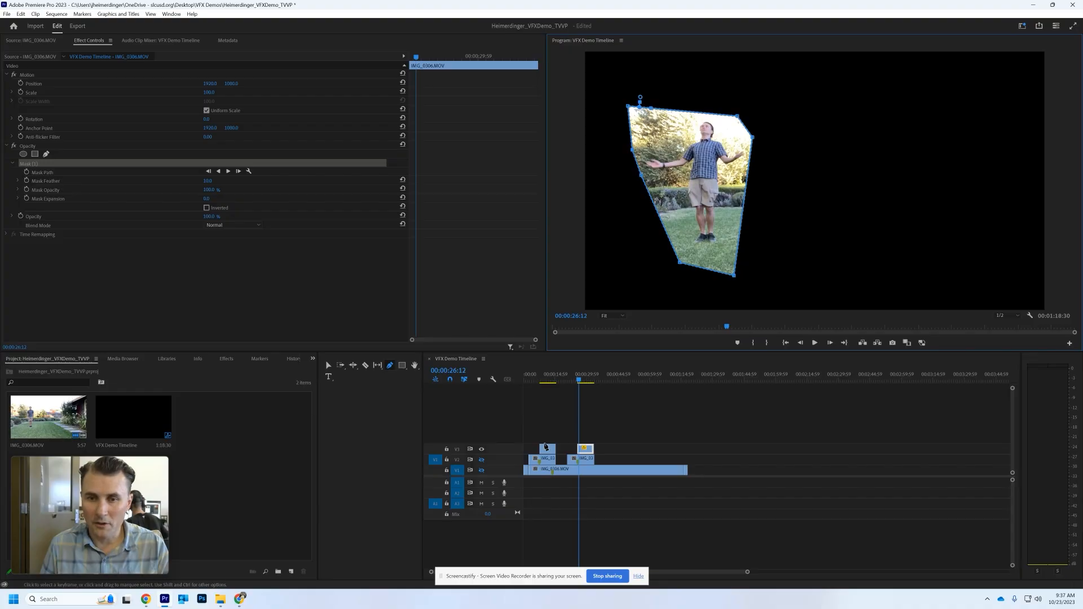
# Step: Make tracks V2 and V1 visible again and move the playhead to the start of the copied V2 clip
pyautogui.click(482, 460)
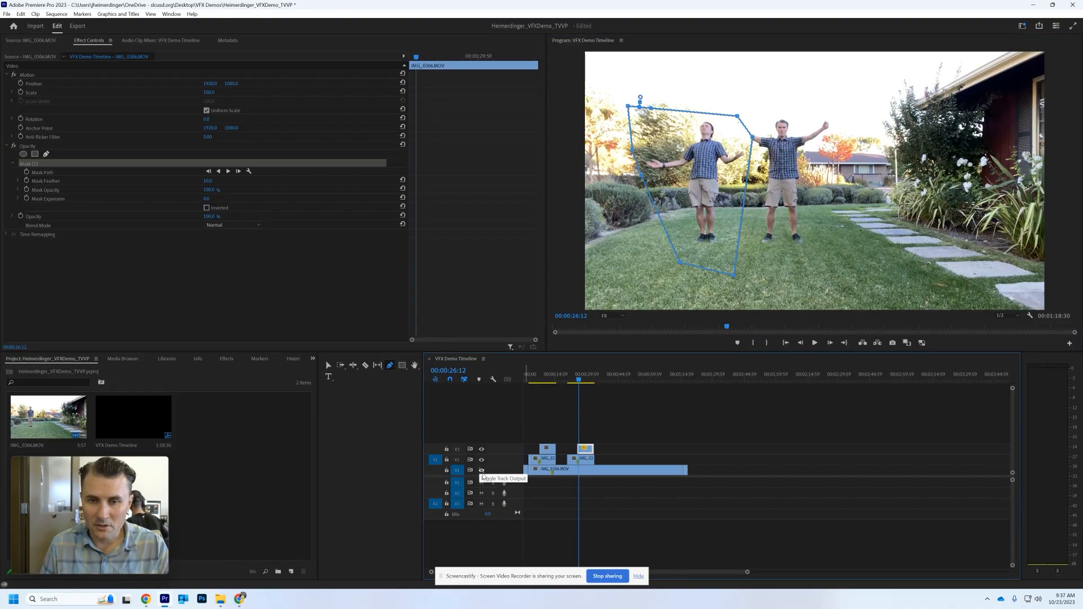
pyautogui.click(570, 378)
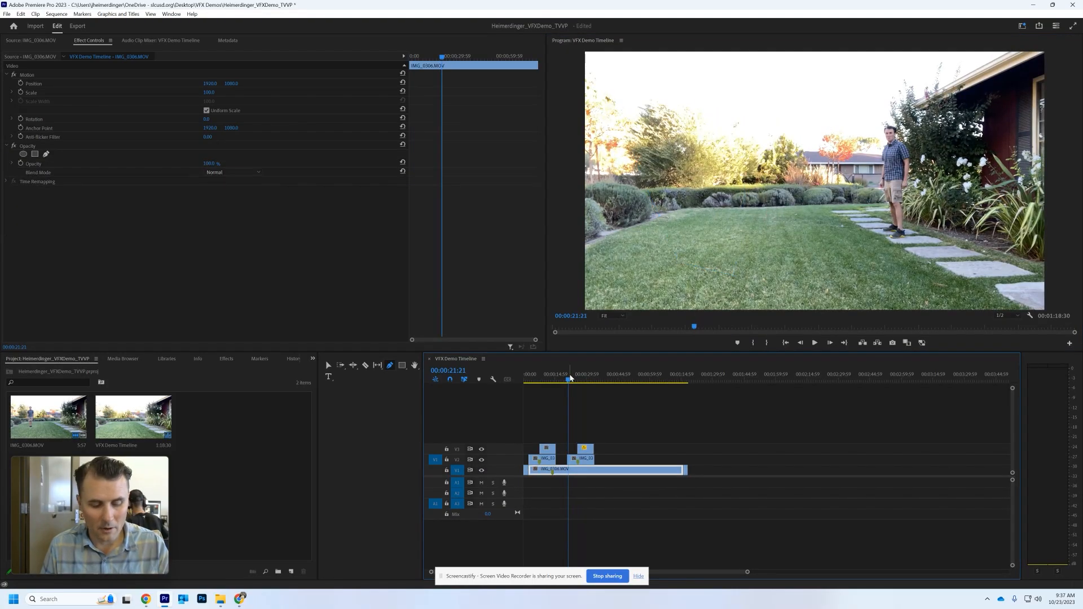
# Step: Play the clone shot to 00:00:26:22 and reshape the V3 mask's right edge inward so it clears the other clone's outstretched hand
pyautogui.press('space')
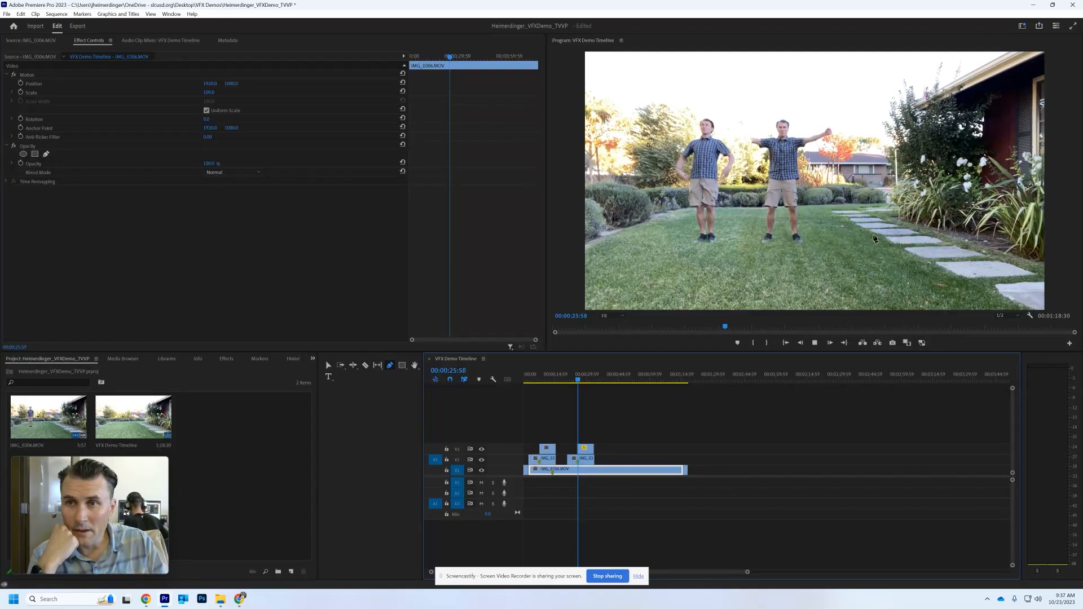
pyautogui.press('space')
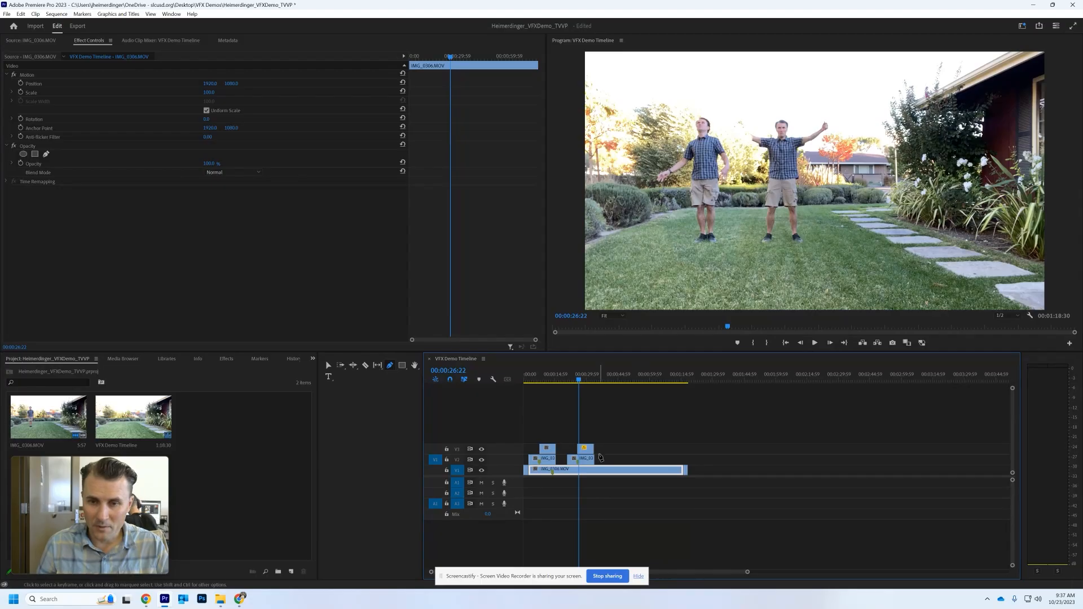
pyautogui.click(583, 451)
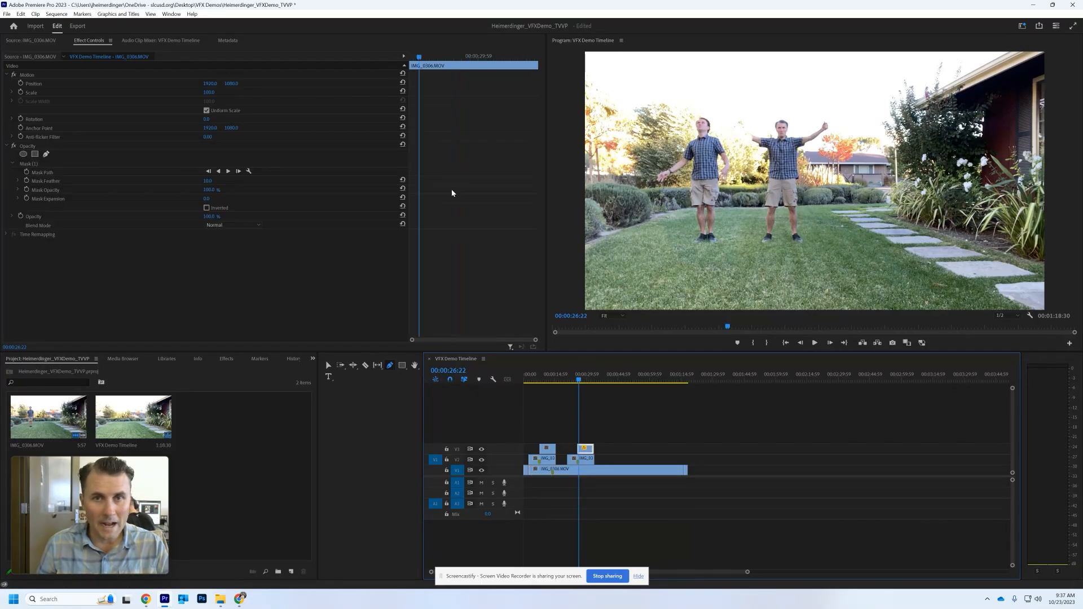
pyautogui.click(46, 163)
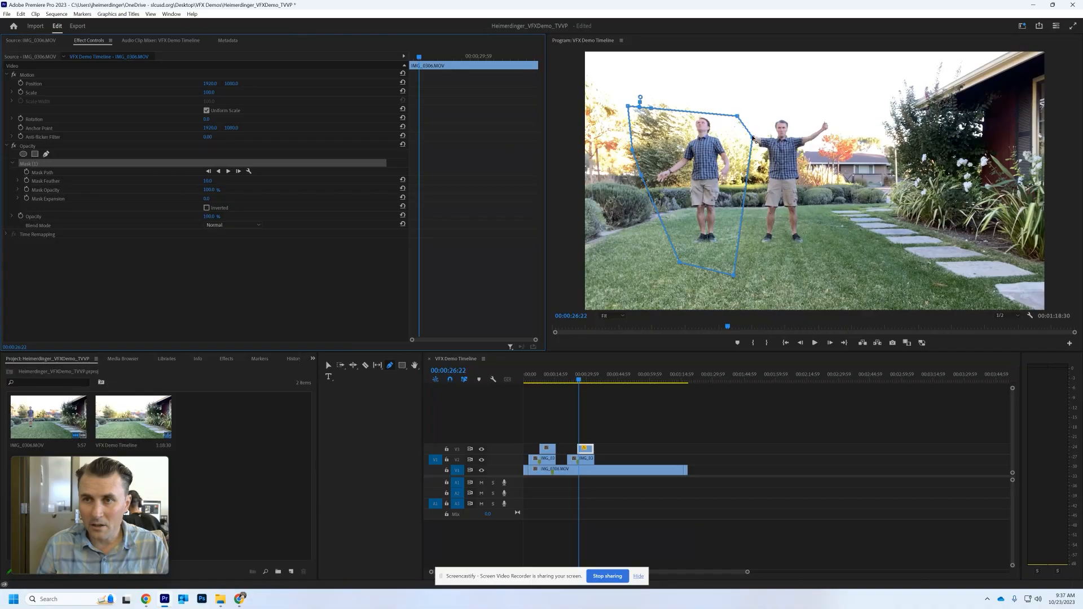
pyautogui.moveTo(753, 137); pyautogui.dragTo(737, 85)
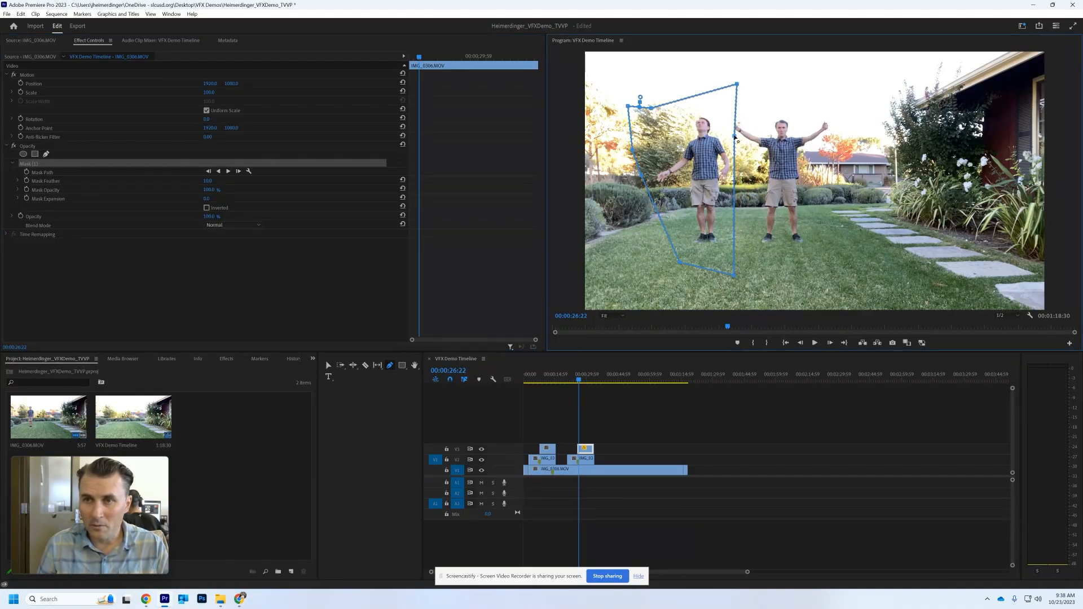
pyautogui.moveTo(734, 137); pyautogui.dragTo(730, 120)
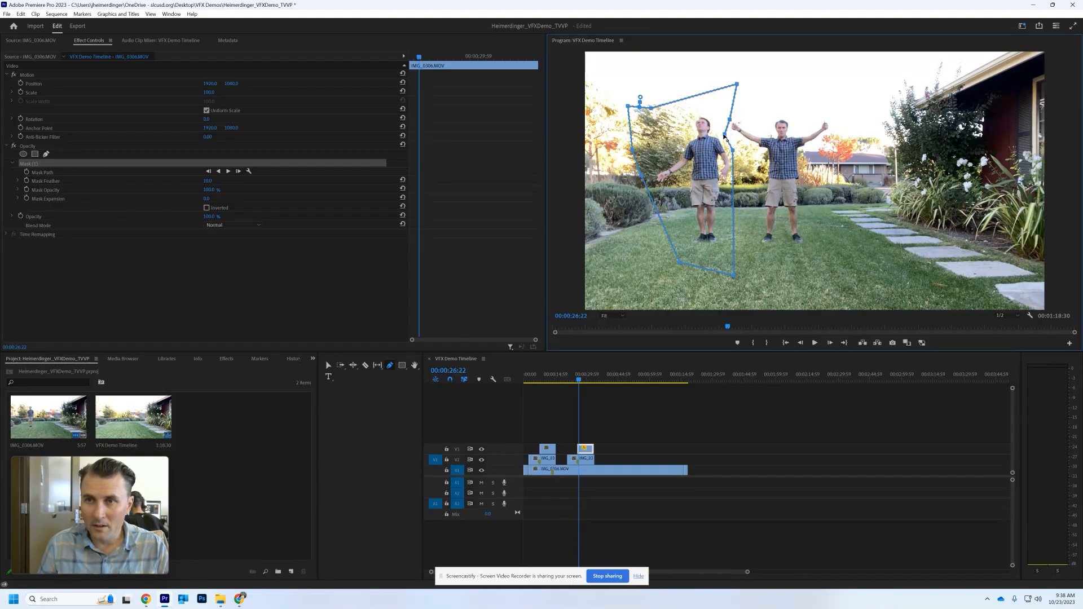
pyautogui.moveTo(735, 152)
pyautogui.mouseDown()
pyautogui.moveTo(746, 153)
pyautogui.moveTo(743, 164)
pyautogui.mouseUp()
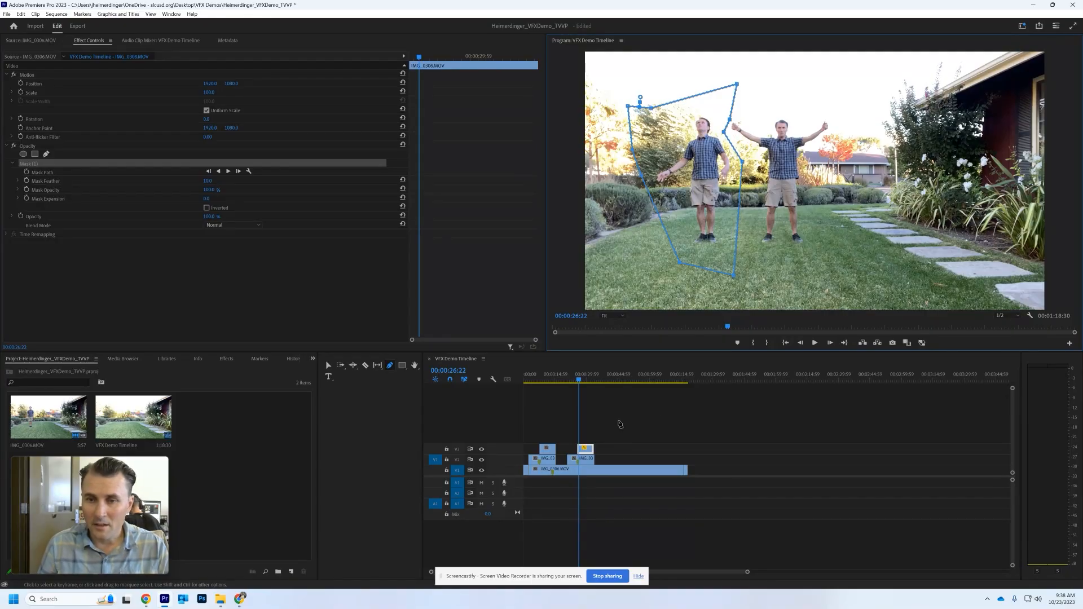
# Step: Play the masked shot from about 00:00:23 through the end of the stacked clips to check both clones and the cut
pyautogui.click(574, 379)
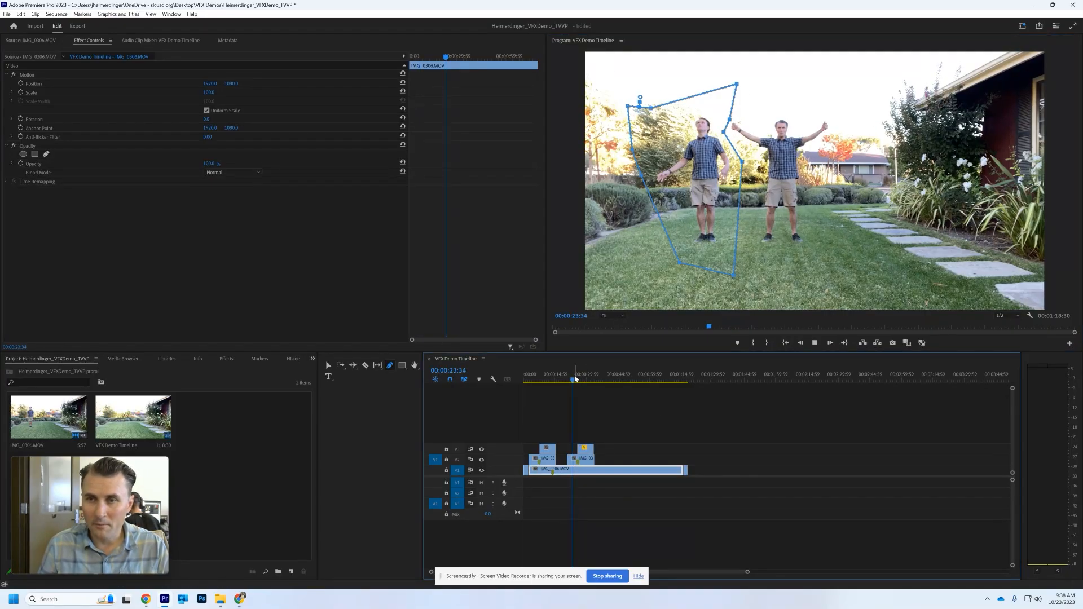
pyautogui.press('space')
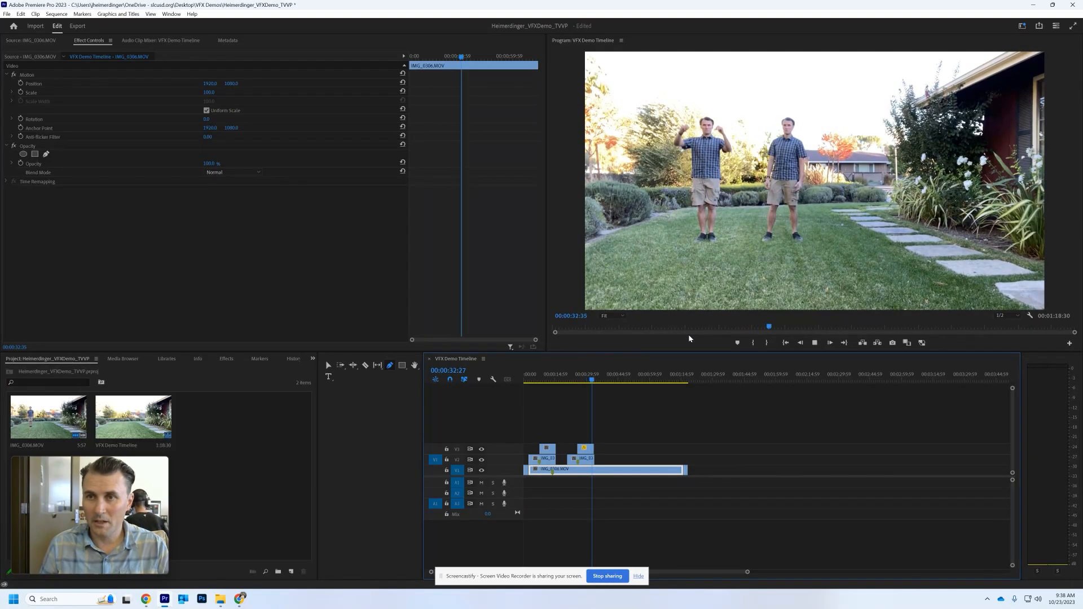
pyautogui.press('space')
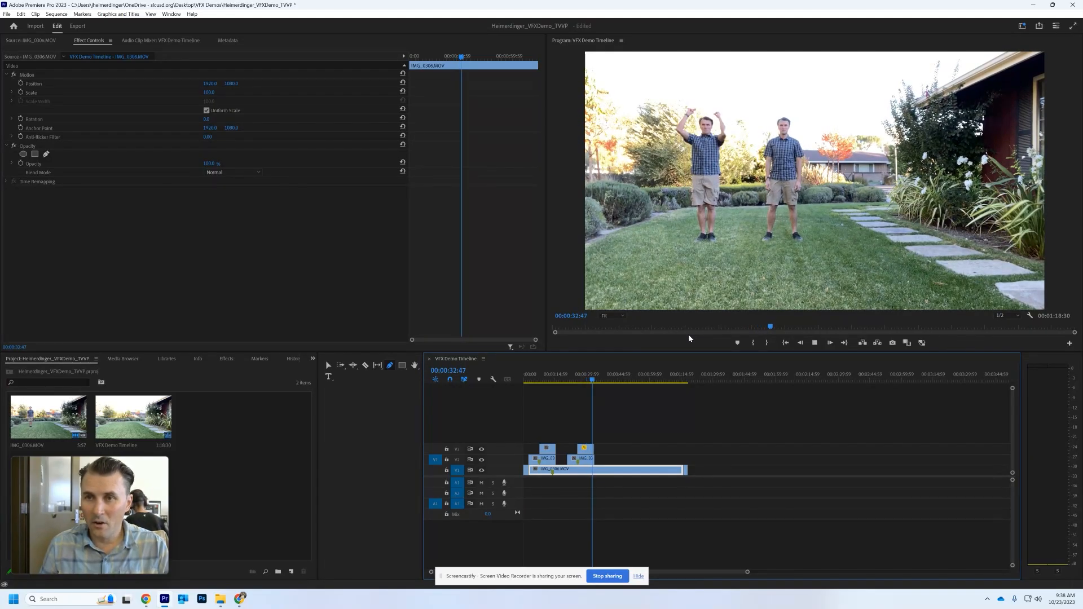
pyautogui.press('space')
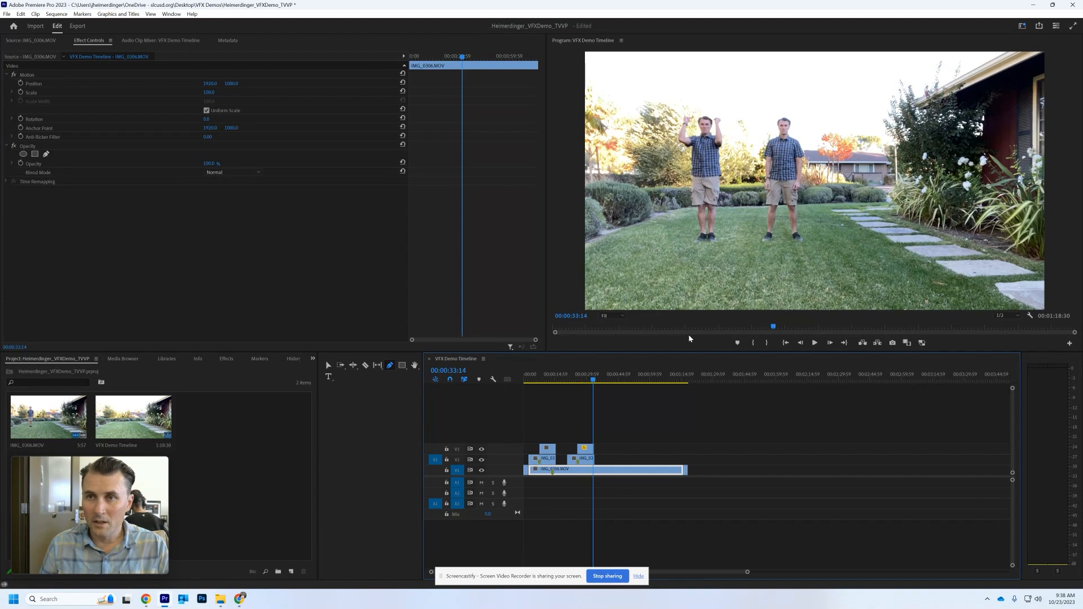
pyautogui.press('space')
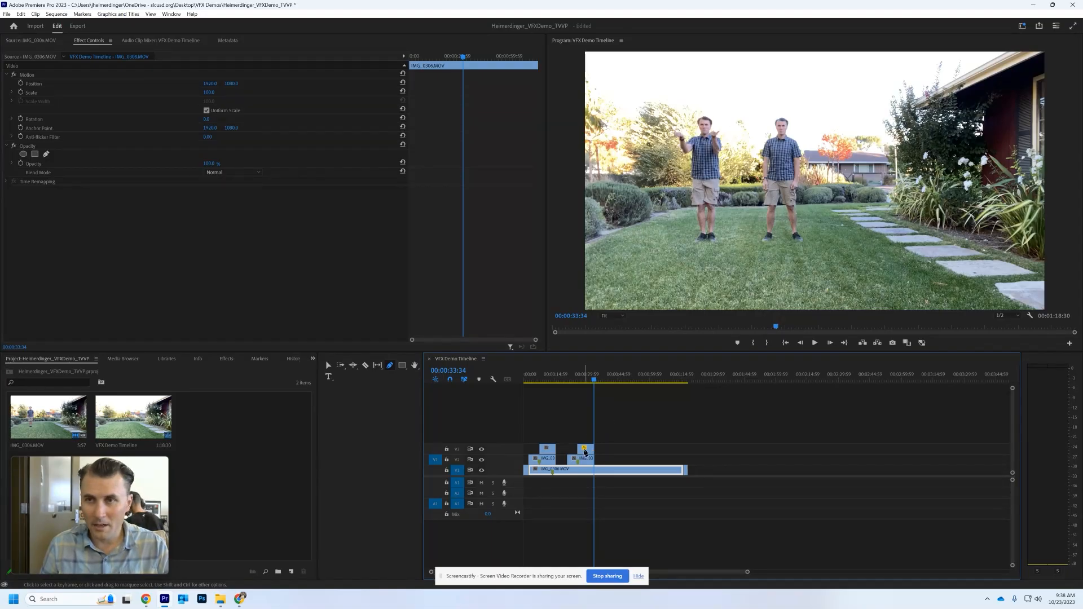
pyautogui.press('space')
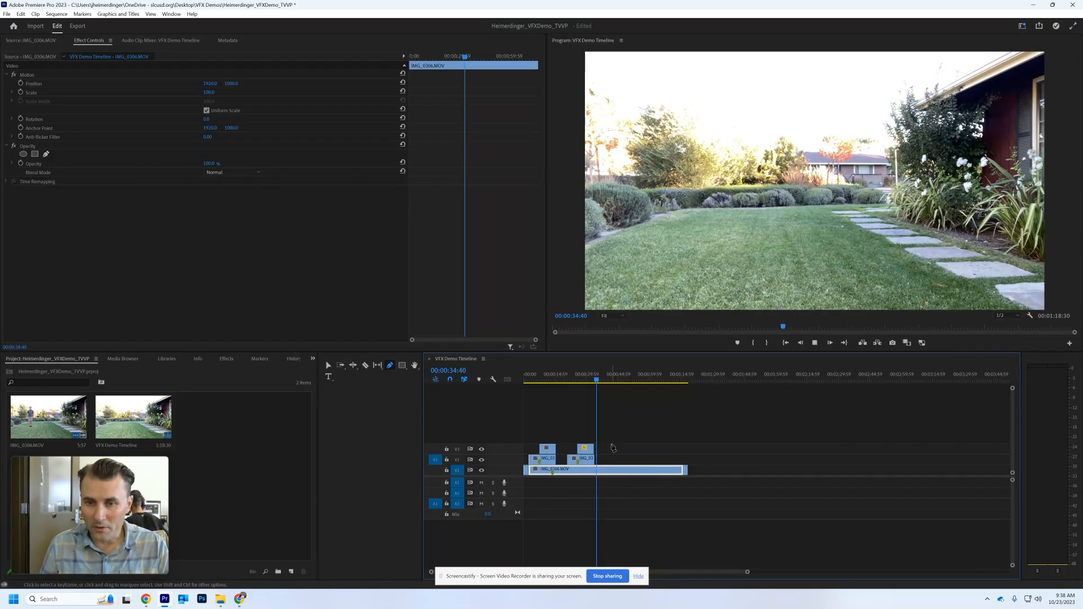
pyautogui.press('space')
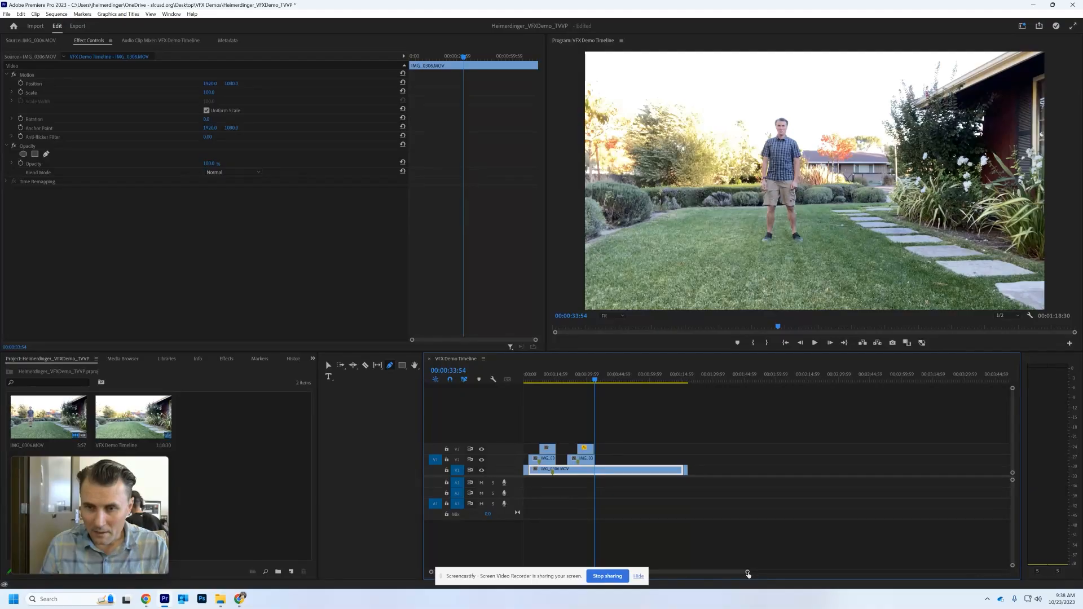
# Step: Extend the end of the masked V3 clip to 00:00:33:54 so it lines up with the end of the V2 clip
pyautogui.moveTo(748, 574); pyautogui.dragTo(728, 543)
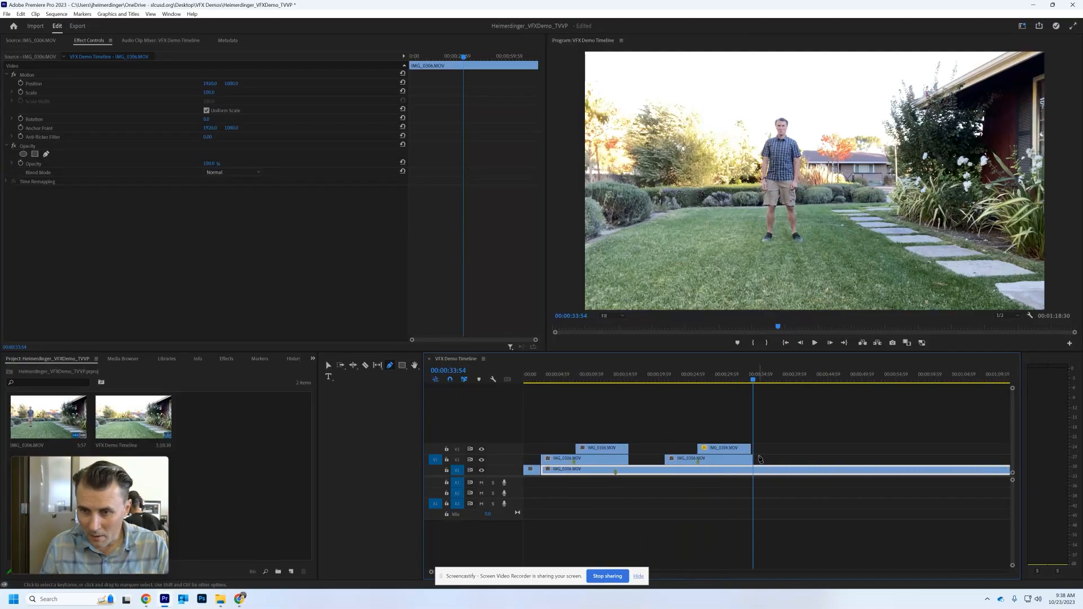
pyautogui.press('c')
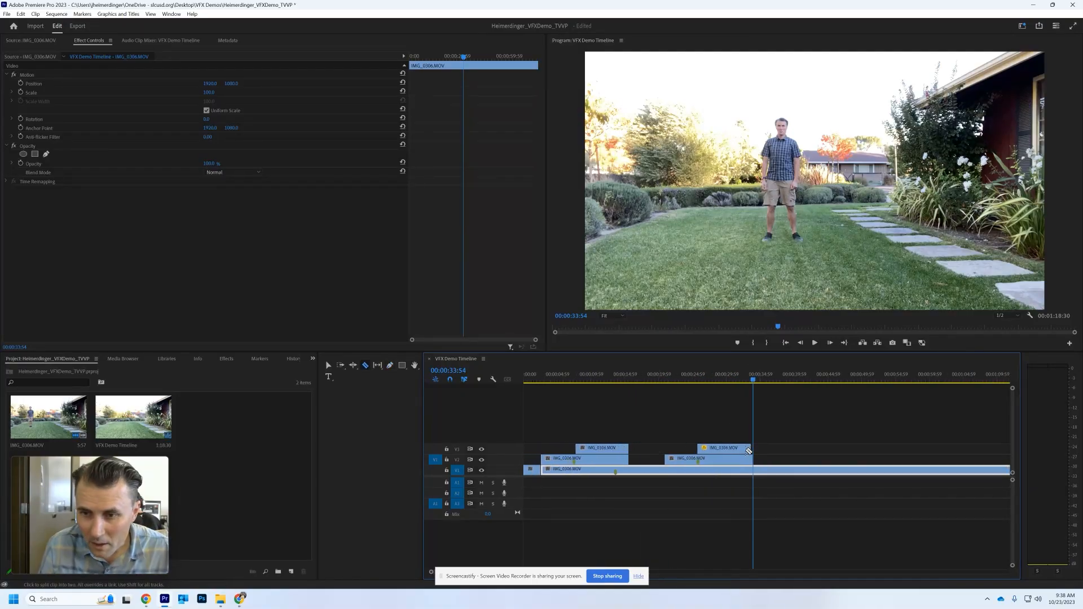
pyautogui.click(329, 367)
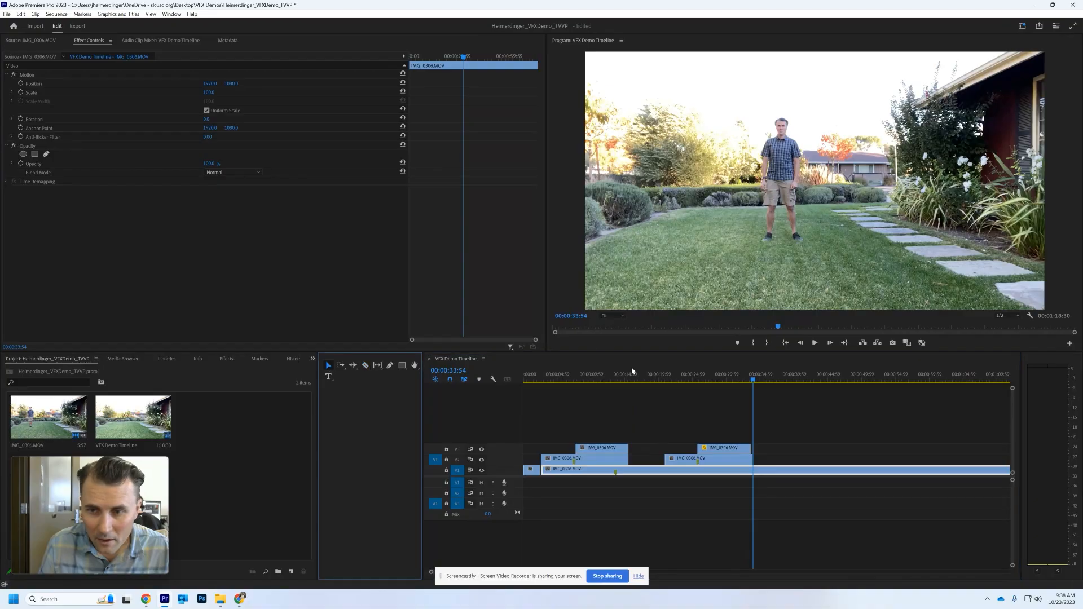
pyautogui.moveTo(749, 448); pyautogui.dragTo(753, 448)
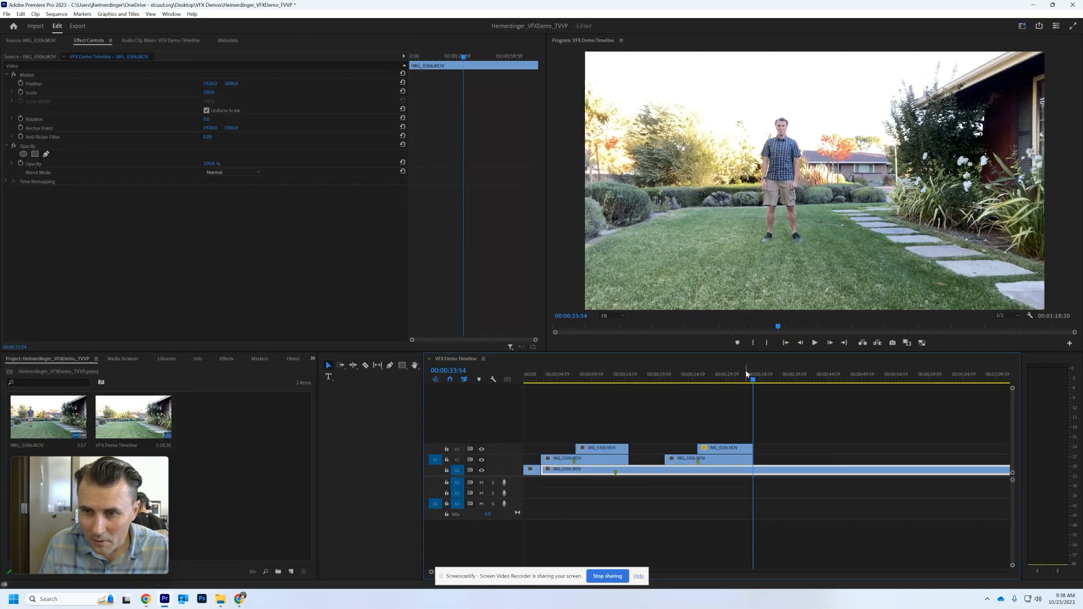
# Step: Play across the shared end of the V2 and V3 clips to check how the clones leave the shot
pyautogui.click(746, 372)
pyautogui.press('space')
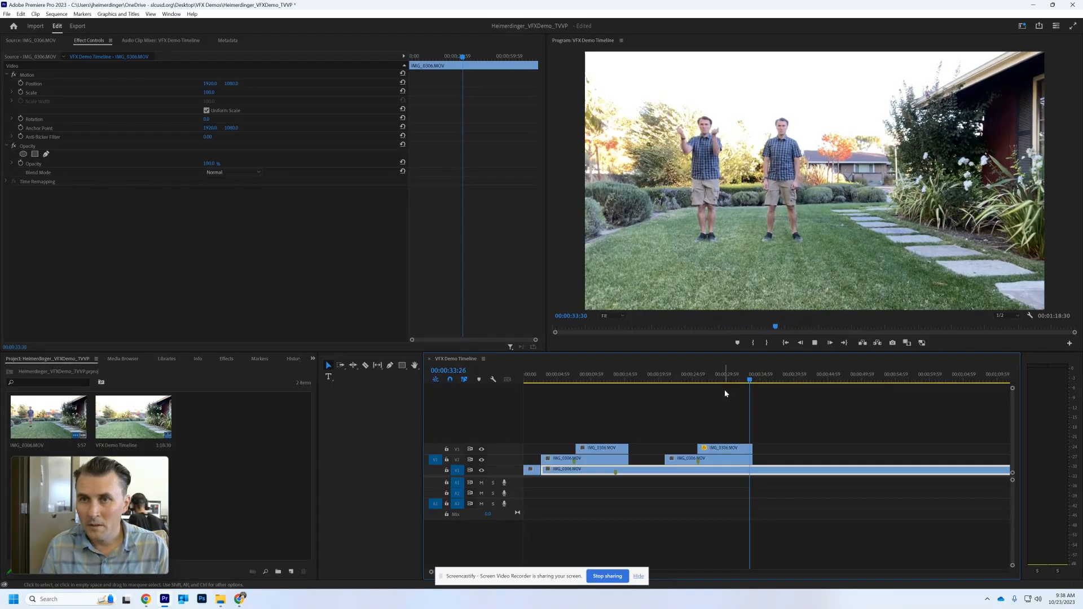
pyautogui.press('space')
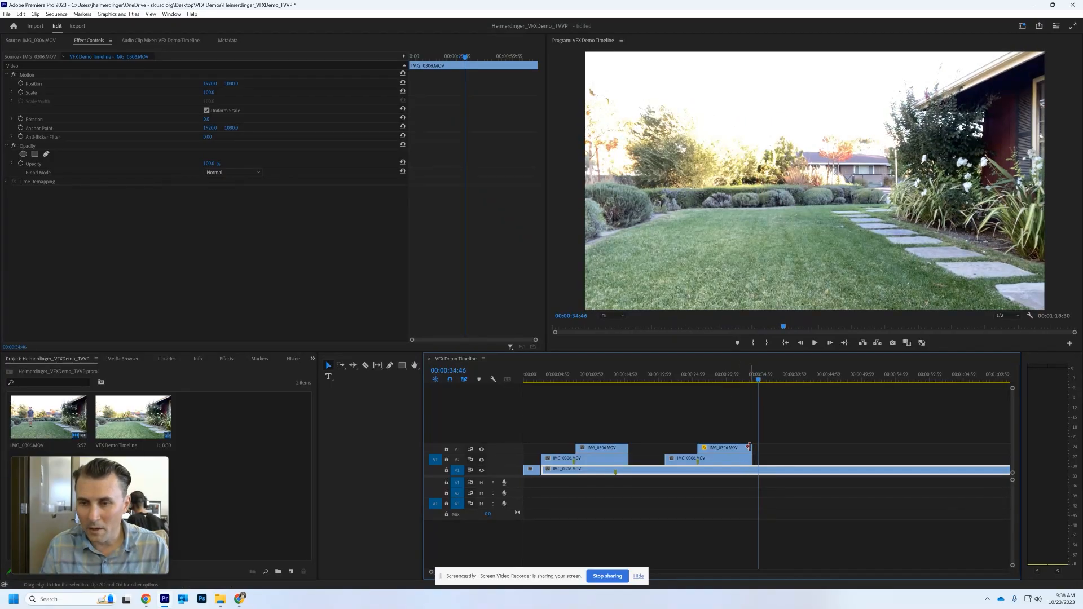
pyautogui.moveTo(749, 448); pyautogui.dragTo(748, 450)
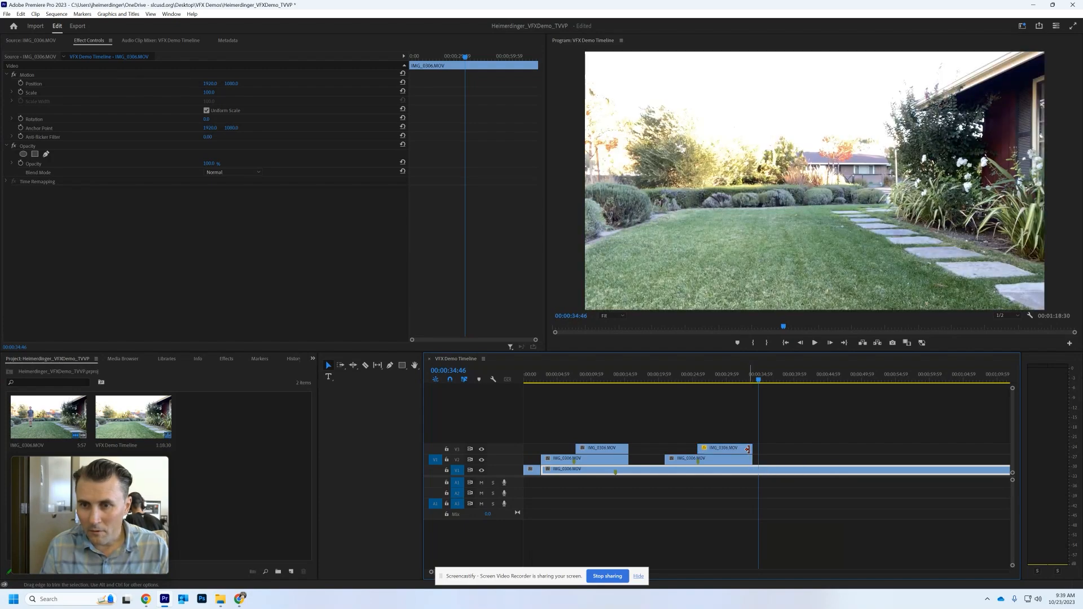
# Step: Find the cut point at 00:00:33:37 and trim the ends of both the V2 and V3 clips back to it
pyautogui.moveTo(751, 381); pyautogui.dragTo(741, 383)
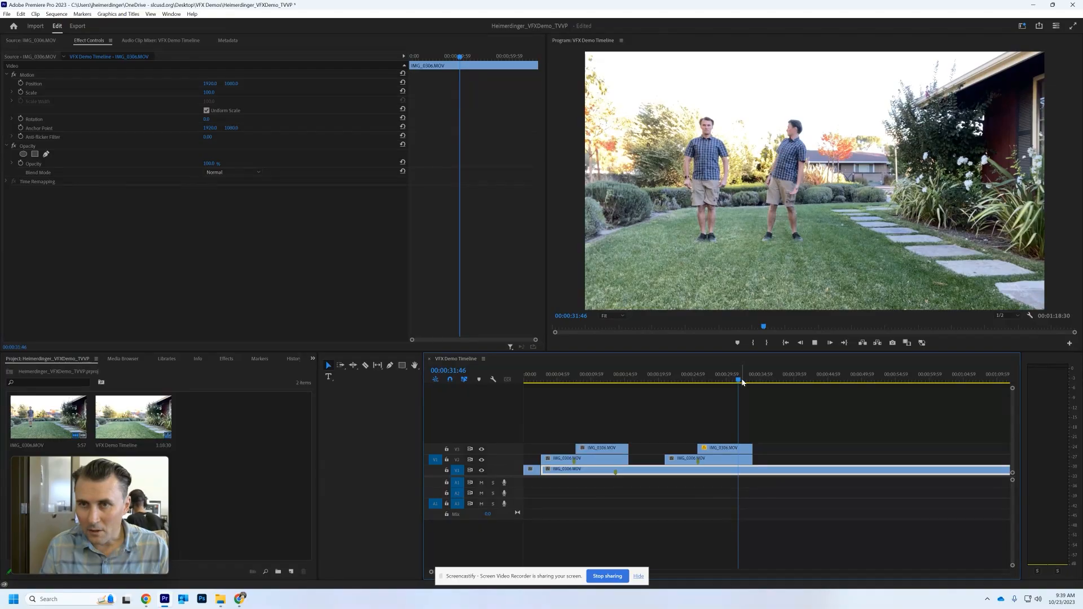
pyautogui.press('space')
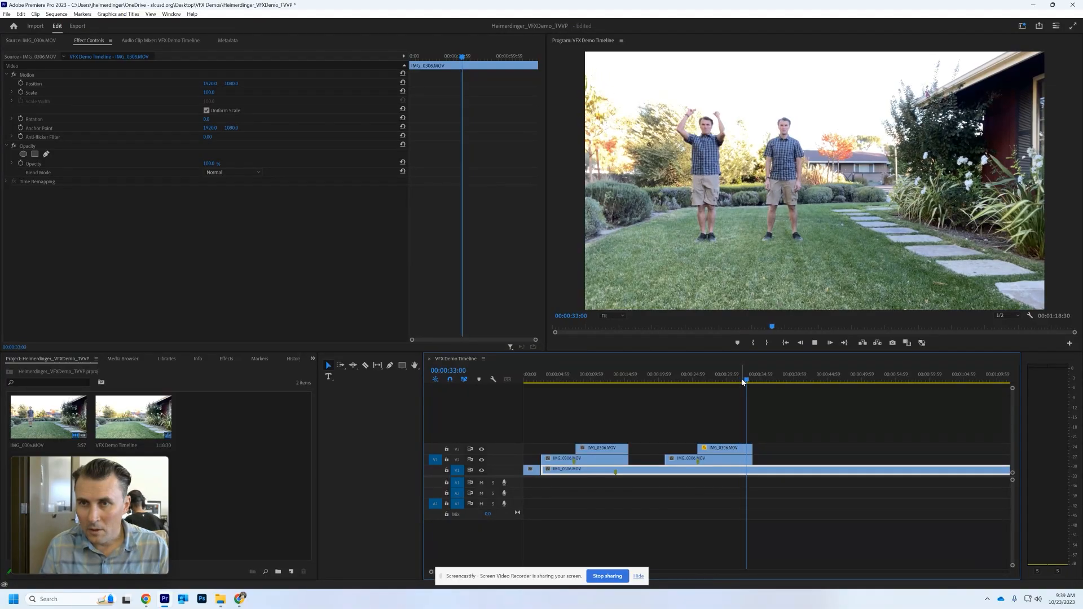
pyautogui.press('space')
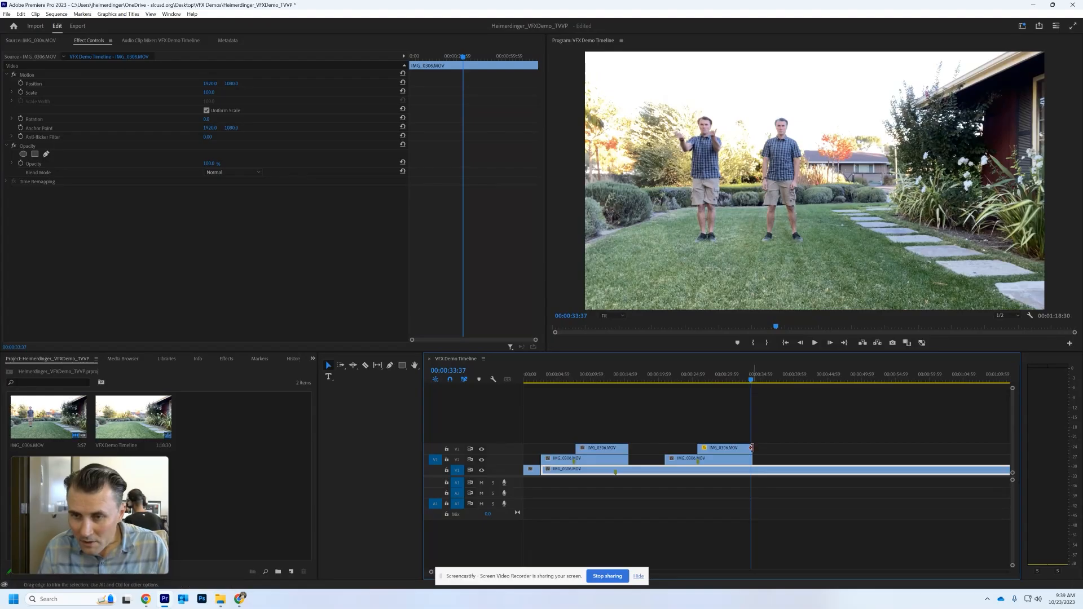
pyautogui.moveTo(756, 449); pyautogui.dragTo(751, 458)
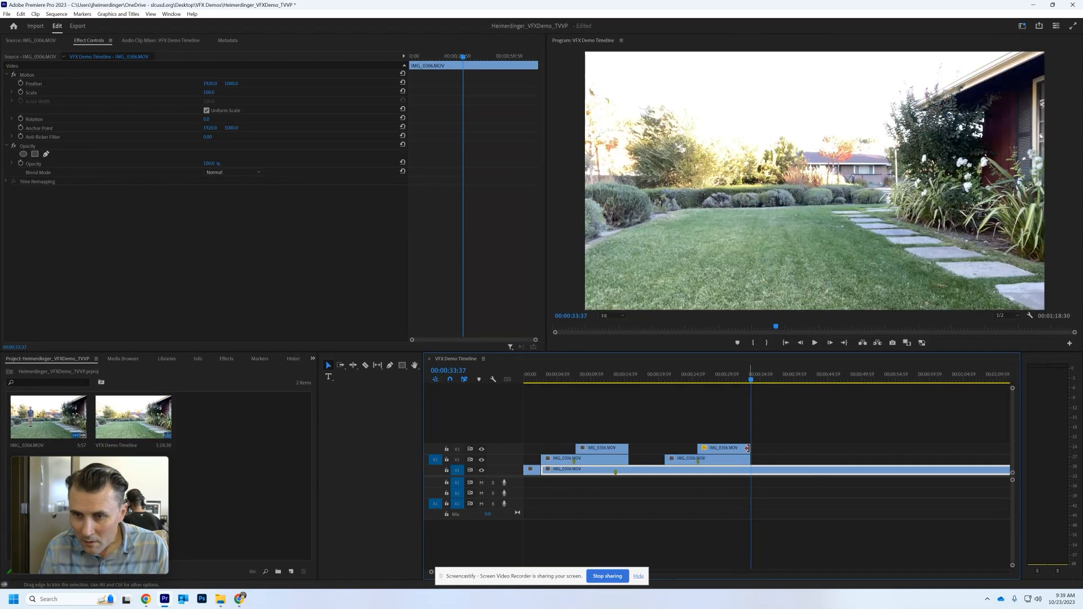
pyautogui.click(749, 448)
# Step: Replay the last seconds of the two-clone shot up to 00:00:32:37 to check the trimmed clips
pyautogui.click(742, 380)
pyautogui.press('space')
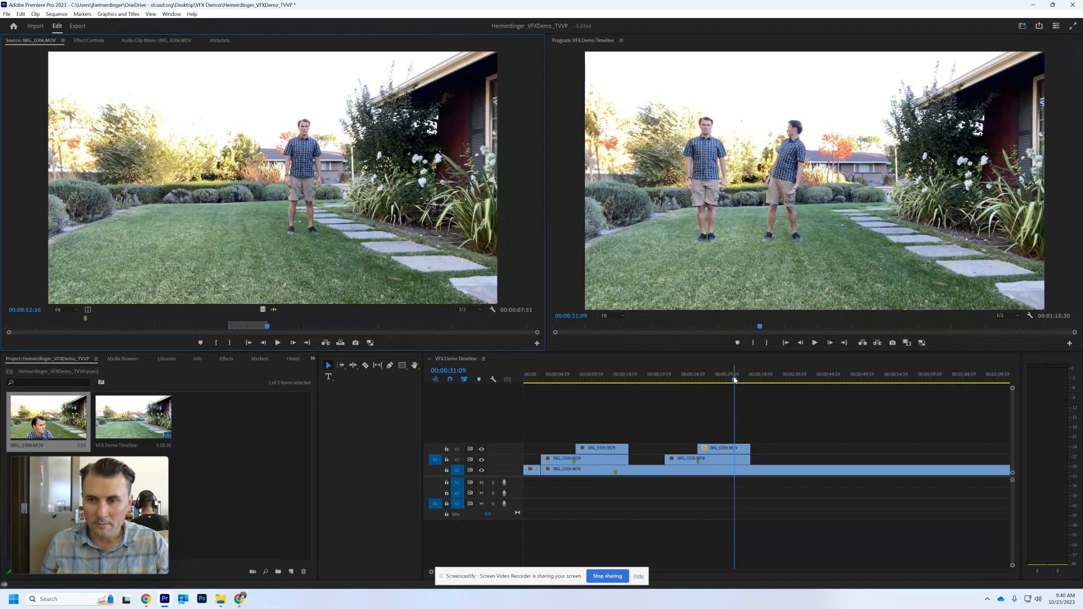
pyautogui.moveTo(734, 380); pyautogui.dragTo(719, 382)
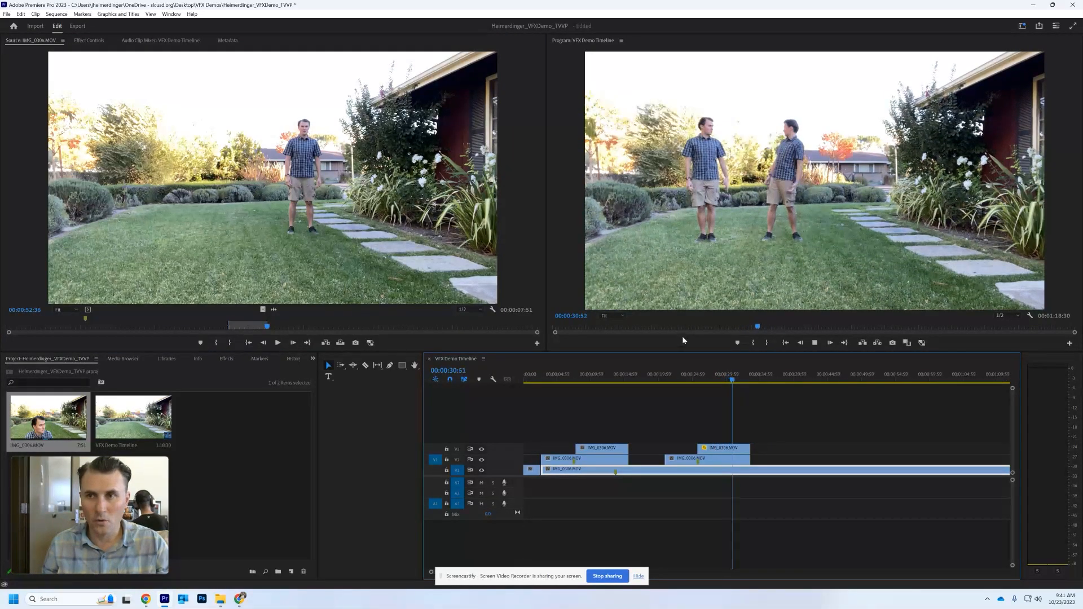
pyautogui.press('space')
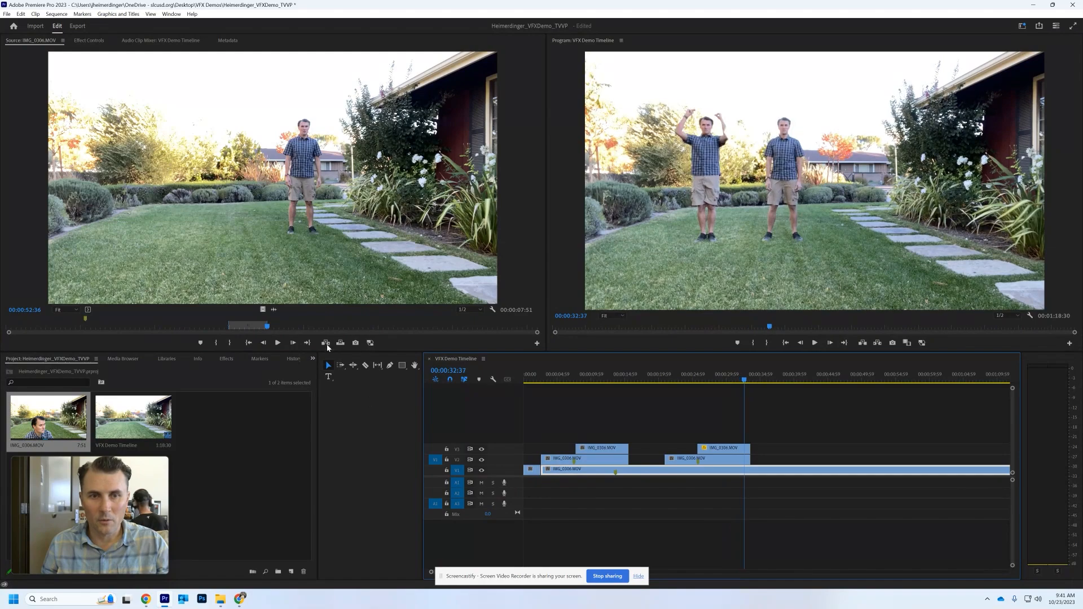
# Step: Review the marked range of IMG_0306.MOV in the source view, place it on V3 directly after the masked clip, and play it back
pyautogui.doubleClick(47, 438)
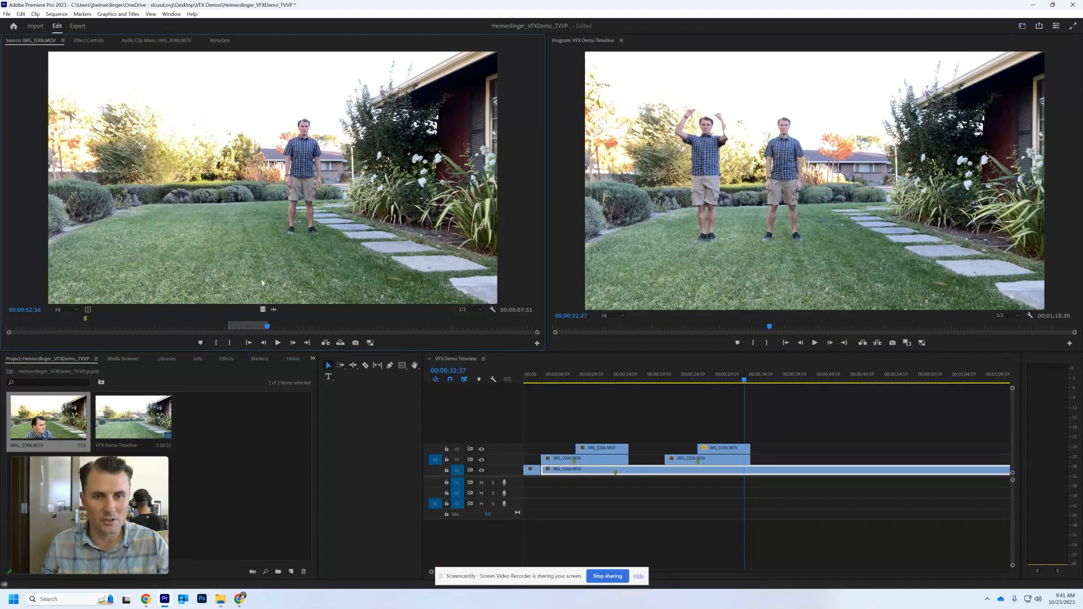
pyautogui.moveTo(267, 329); pyautogui.dragTo(229, 328)
pyautogui.press('space')
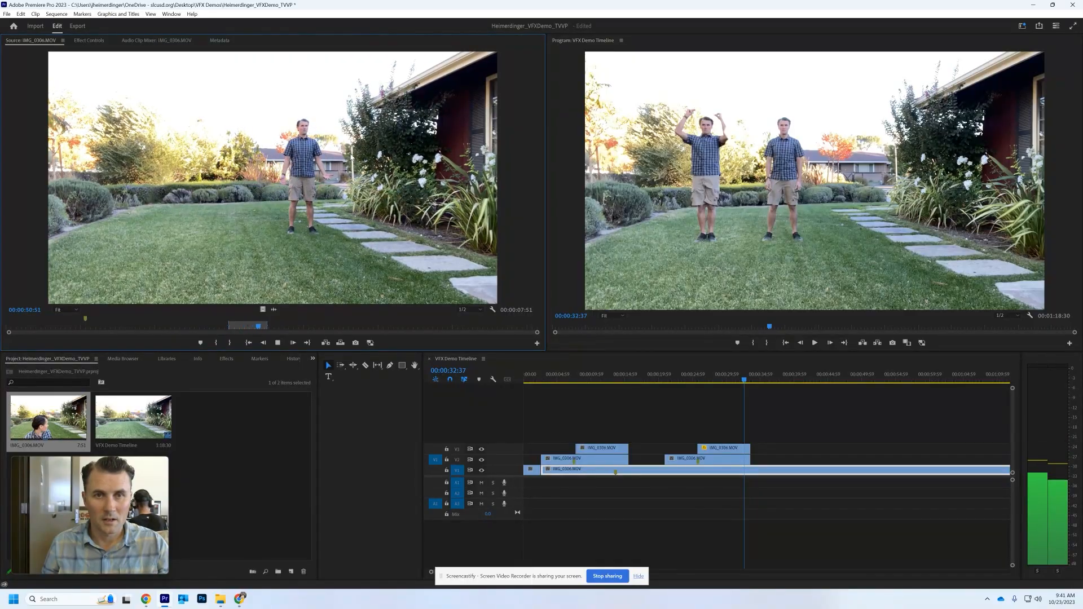
pyautogui.press('space')
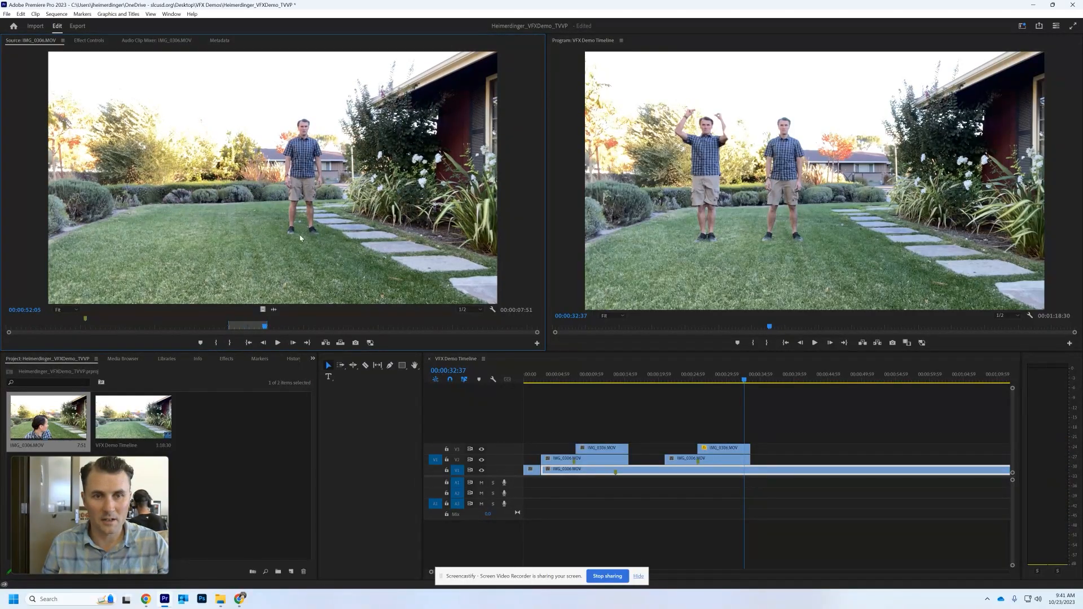
pyautogui.moveTo(683, 329); pyautogui.dragTo(757, 450)
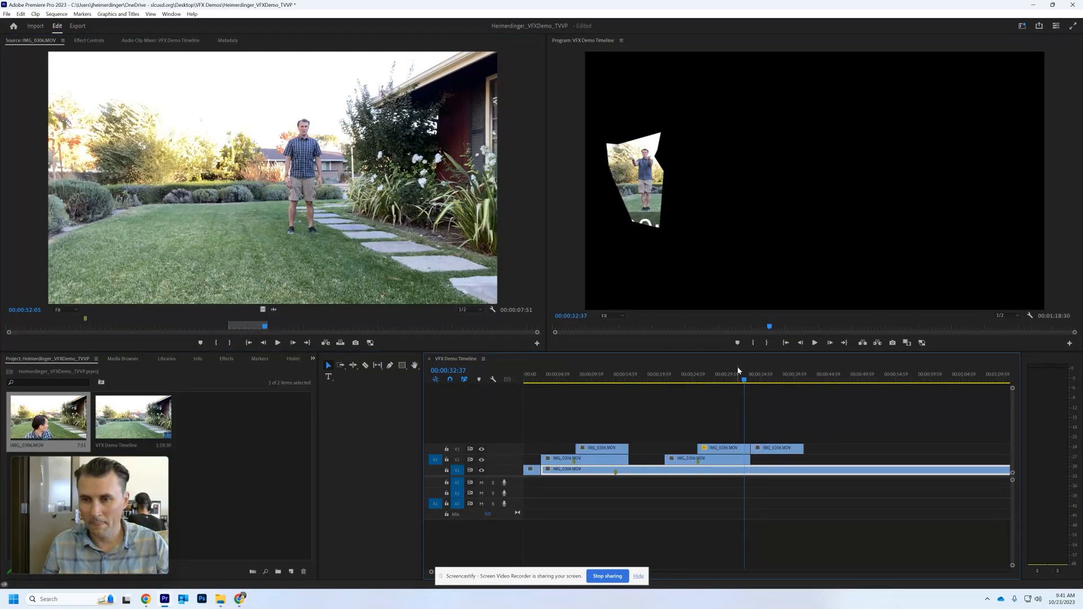
pyautogui.moveTo(744, 381); pyautogui.dragTo(739, 385)
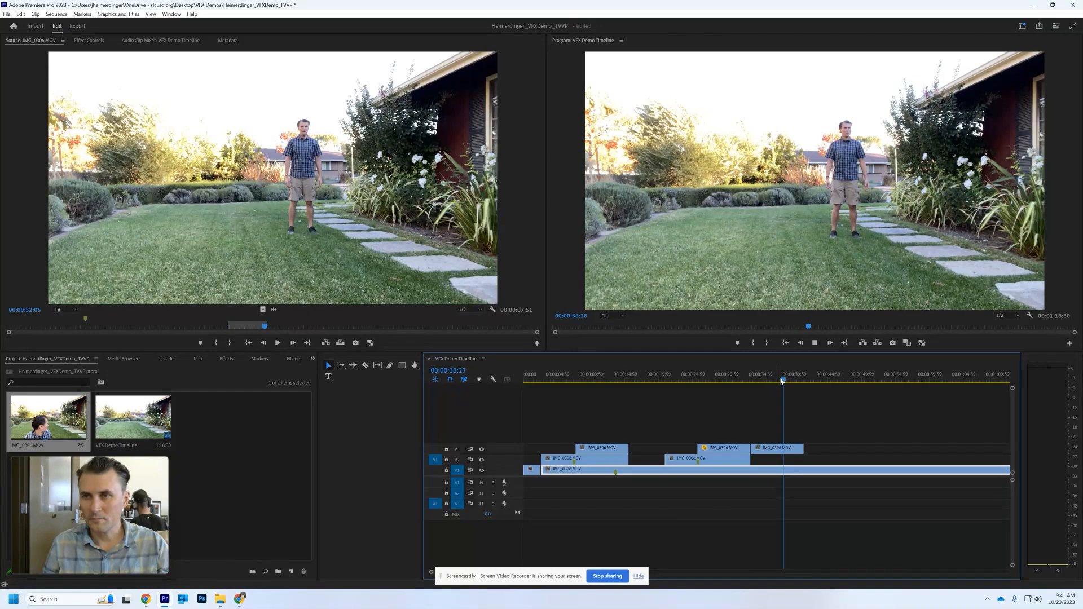
pyautogui.press('space')
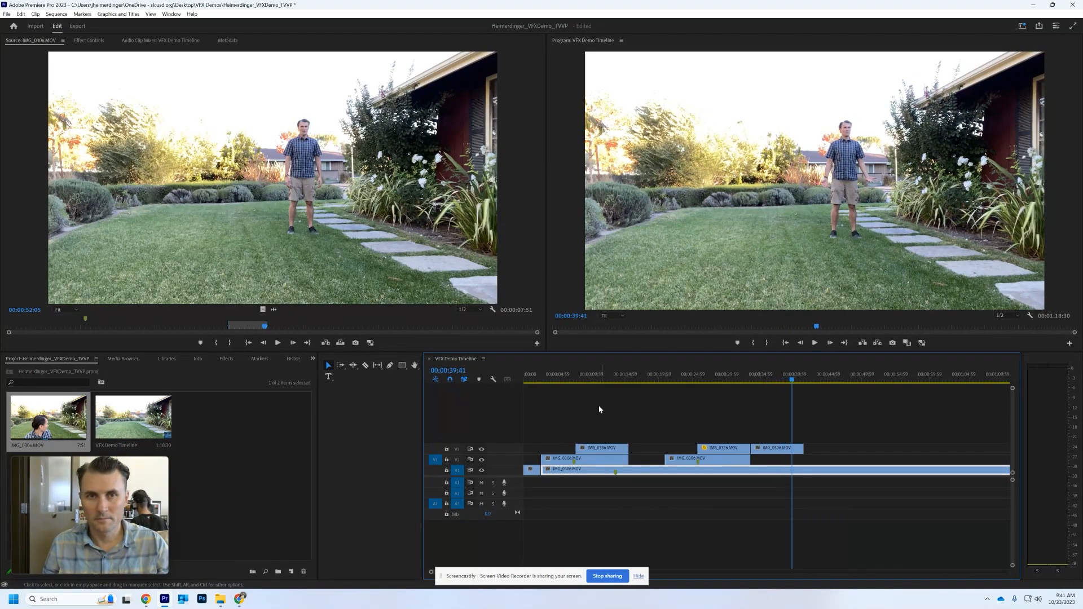